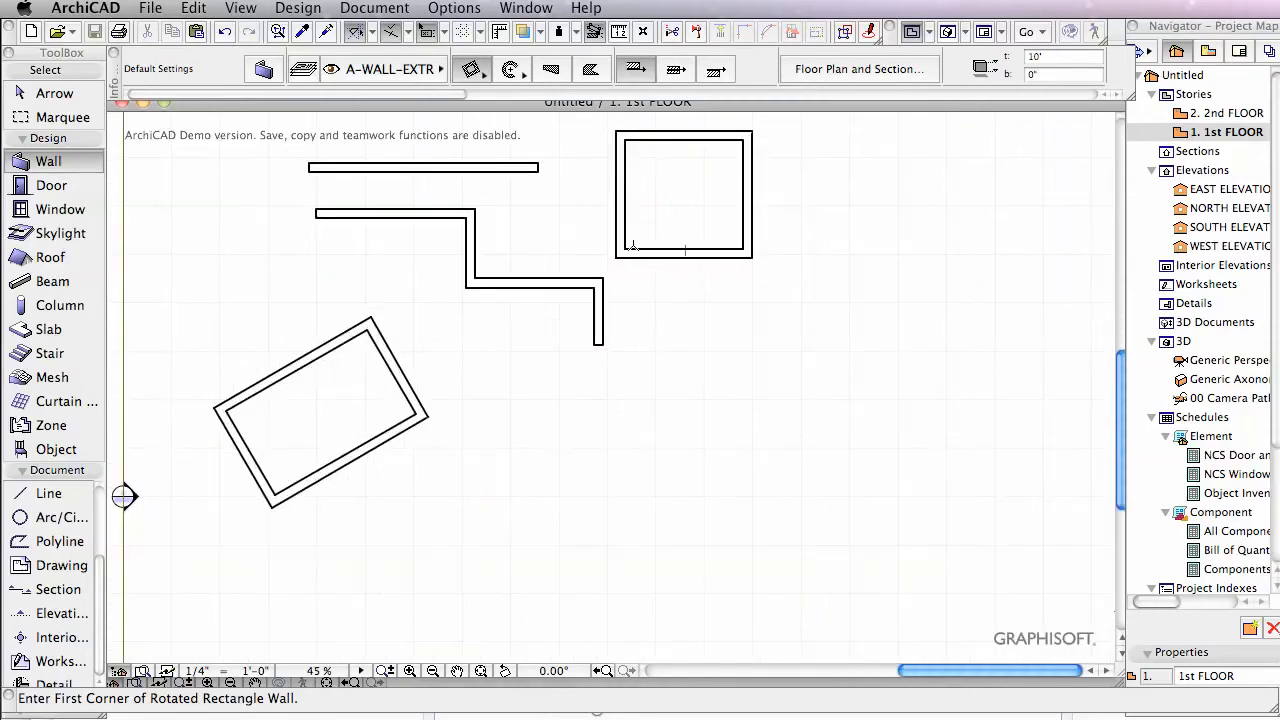
# Step: Draw a single straight horizontal wall 10' long in the empty area below the stepped wall
pyautogui.scroll(-5, 542, 372)
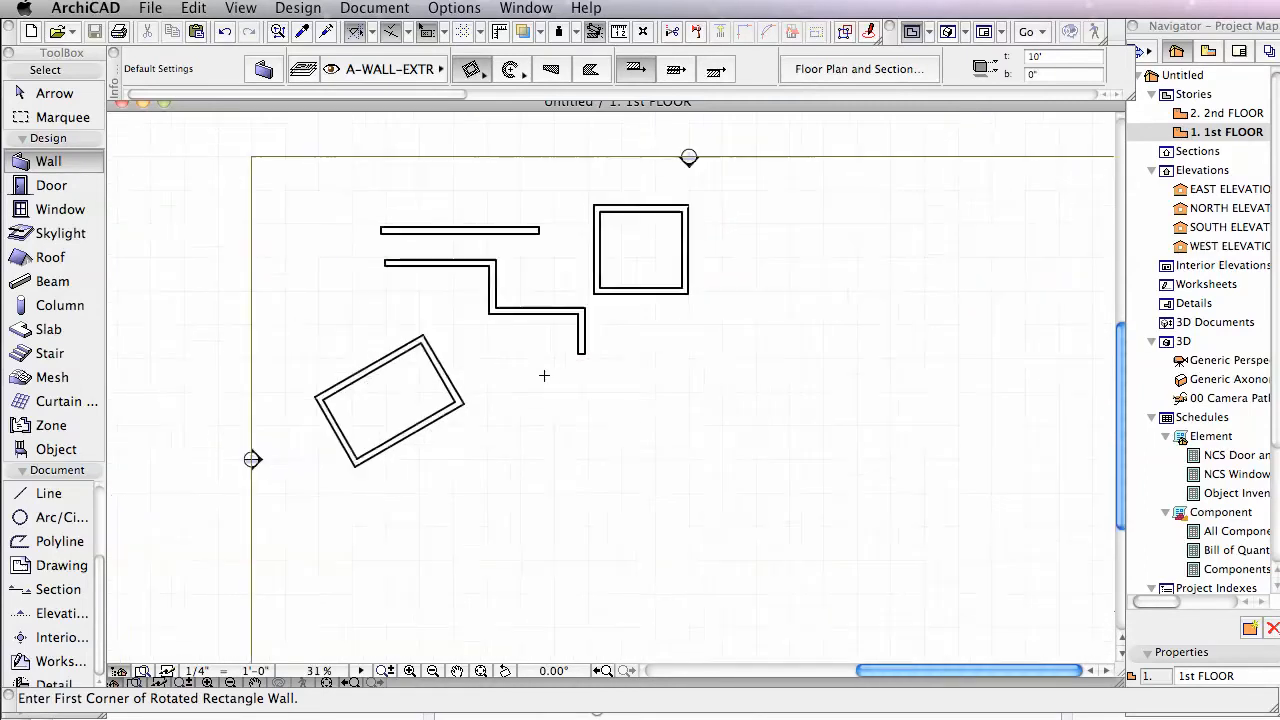
pyautogui.scroll(4, 557, 383)
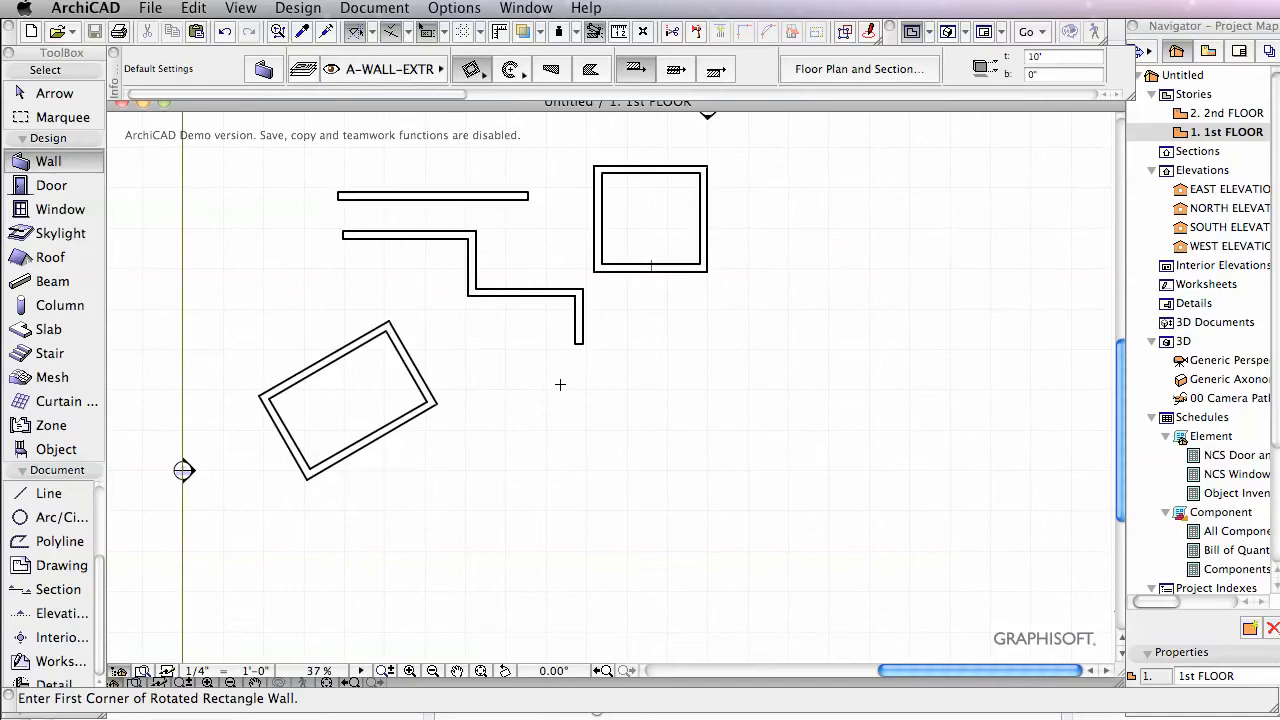
pyautogui.scroll(1, 562, 383)
pyautogui.click(479, 69)
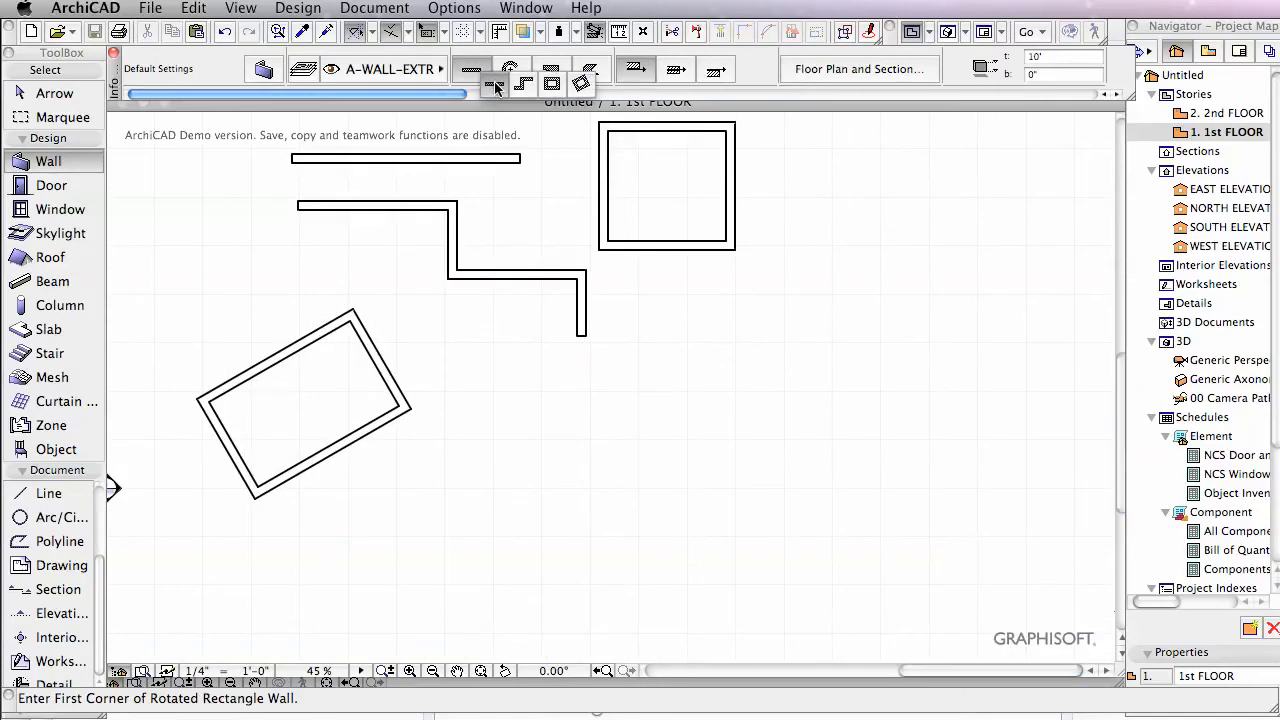
pyautogui.click(495, 86)
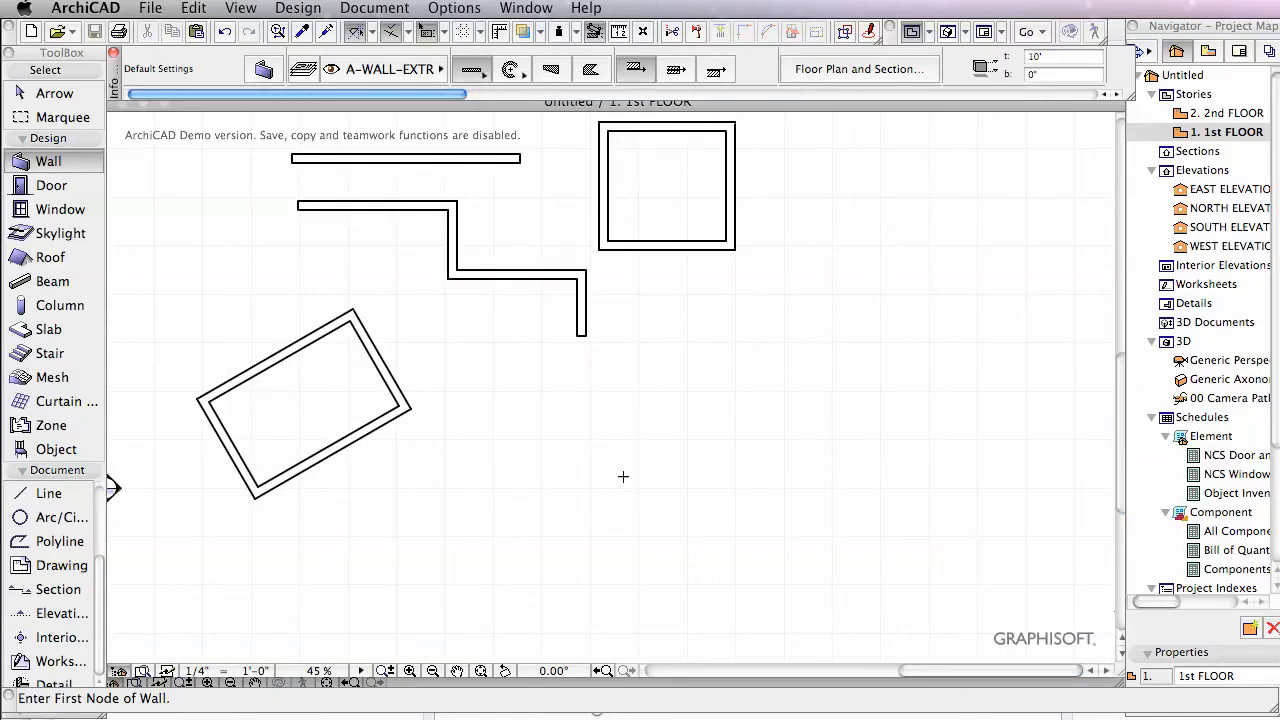
pyautogui.click(493, 458)
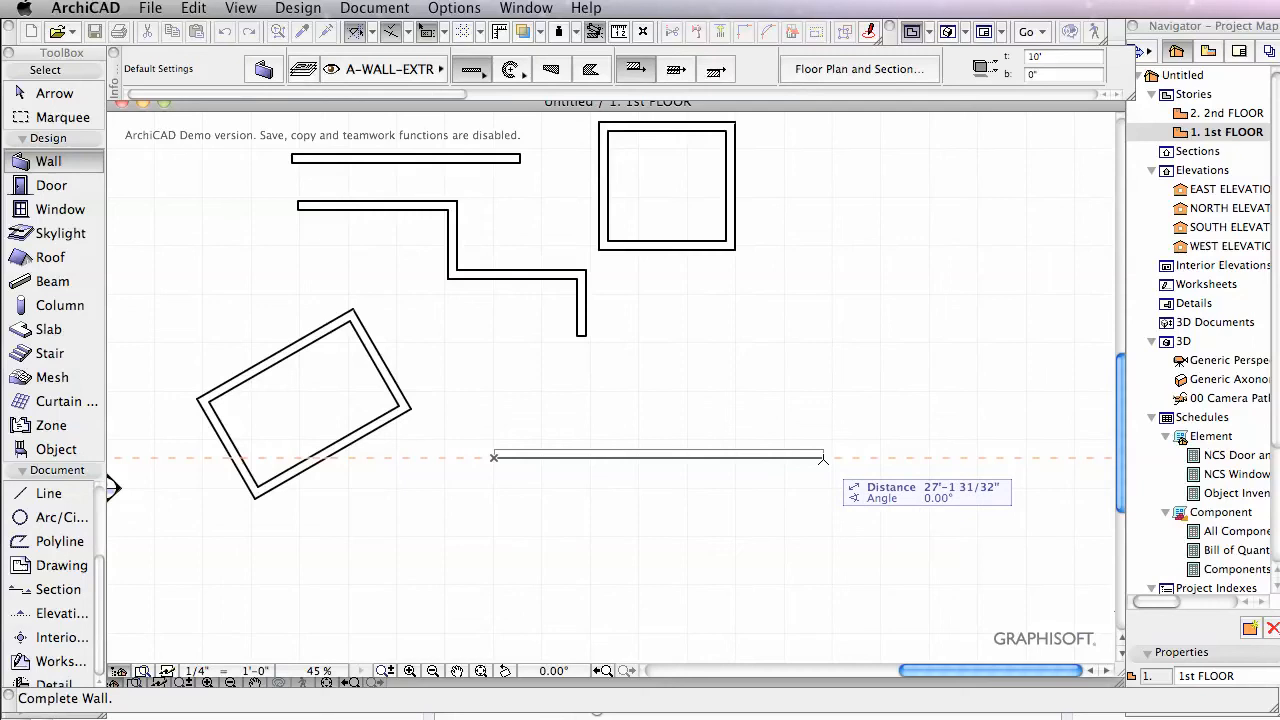
pyautogui.write('10')
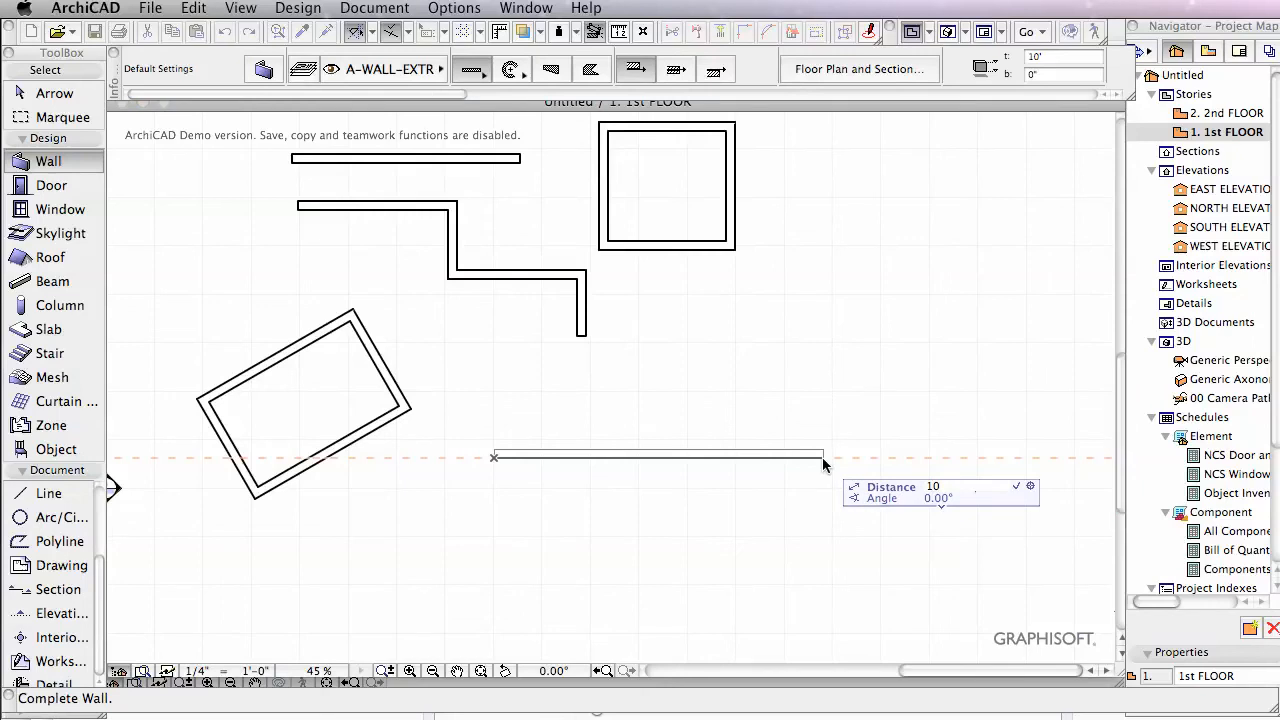
pyautogui.press('Return')
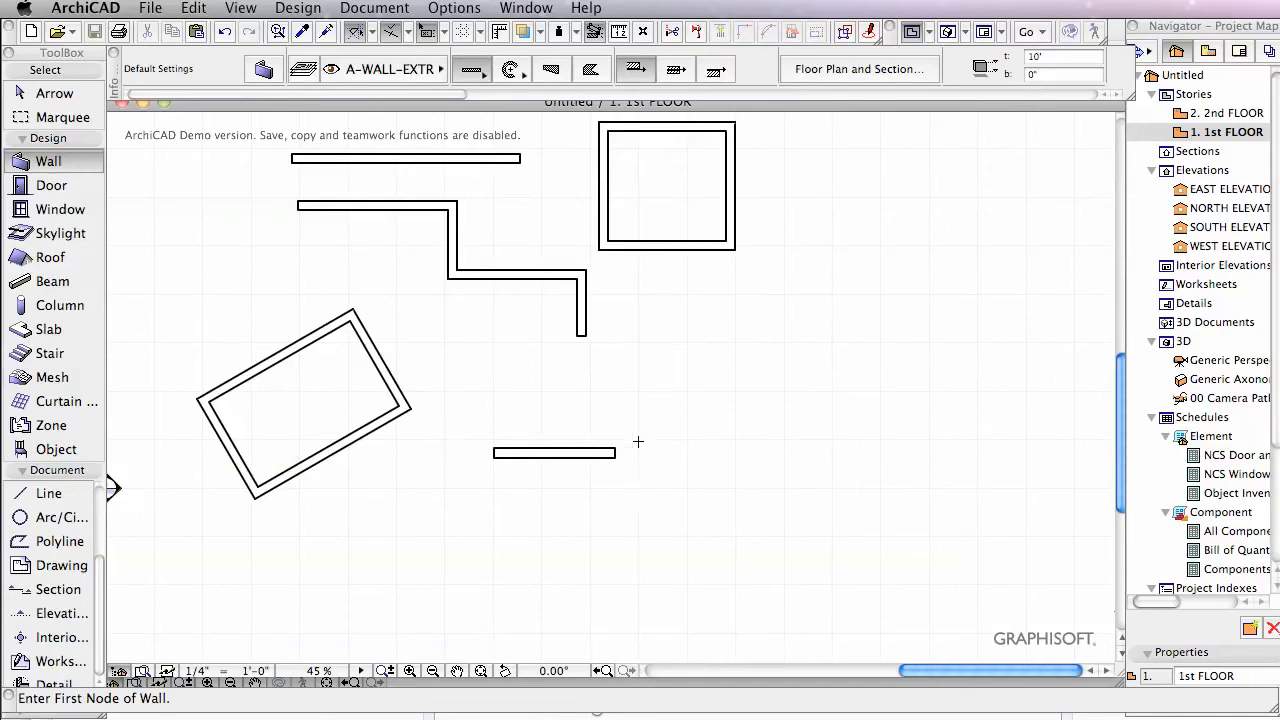
# Step: Draw a second straight horizontal wall just above the new 10' wall, entering 10 as its distance
pyautogui.scroll(2, 545, 470)
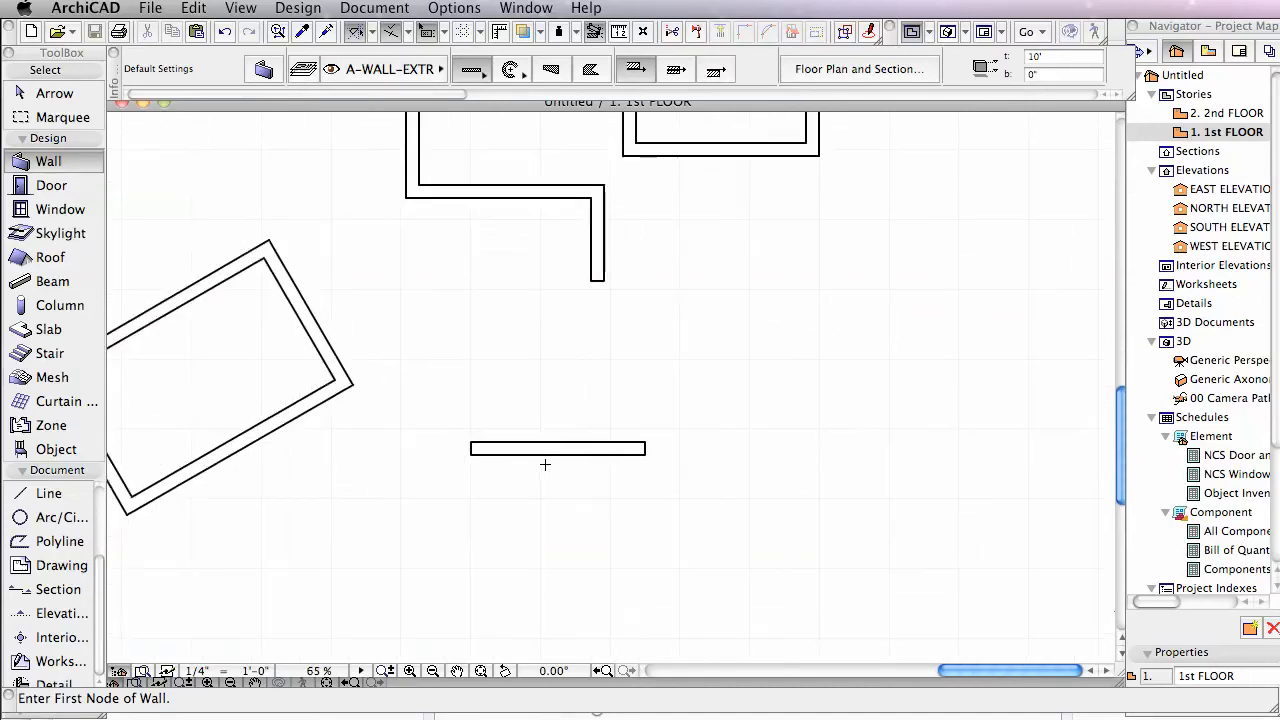
pyautogui.click(451, 379)
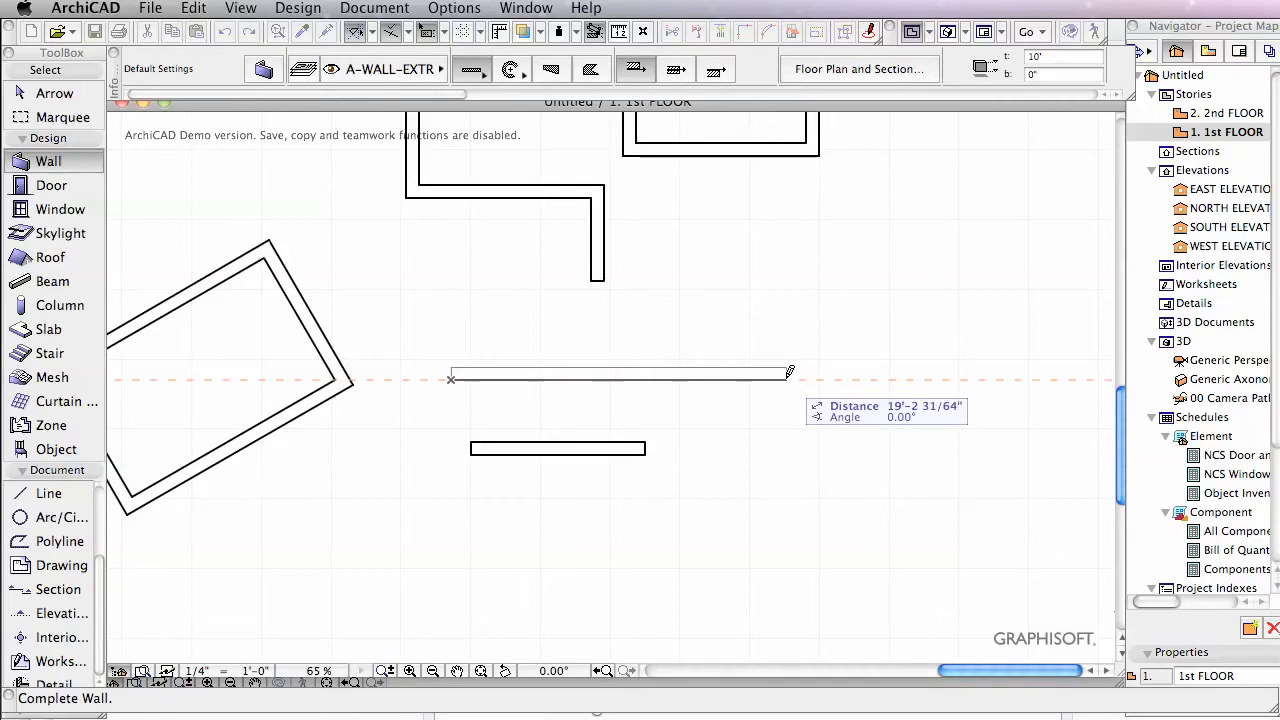
pyautogui.click(426, 36)
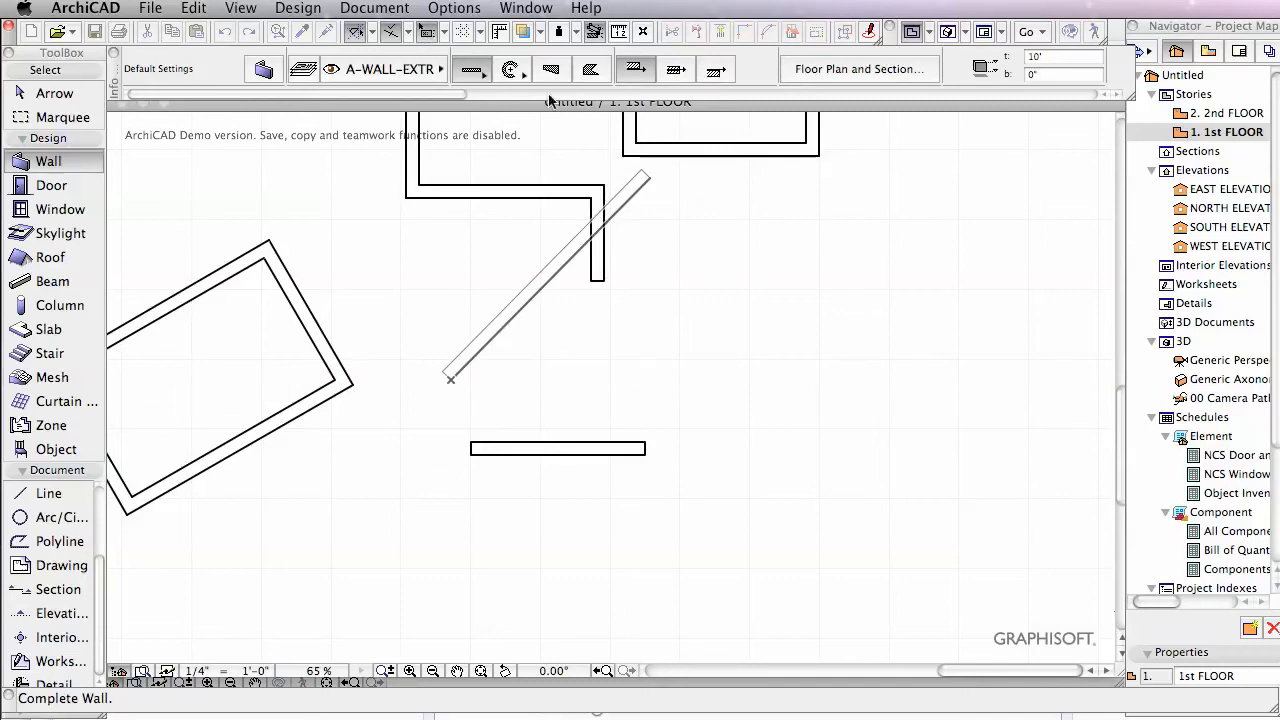
pyautogui.click(430, 36)
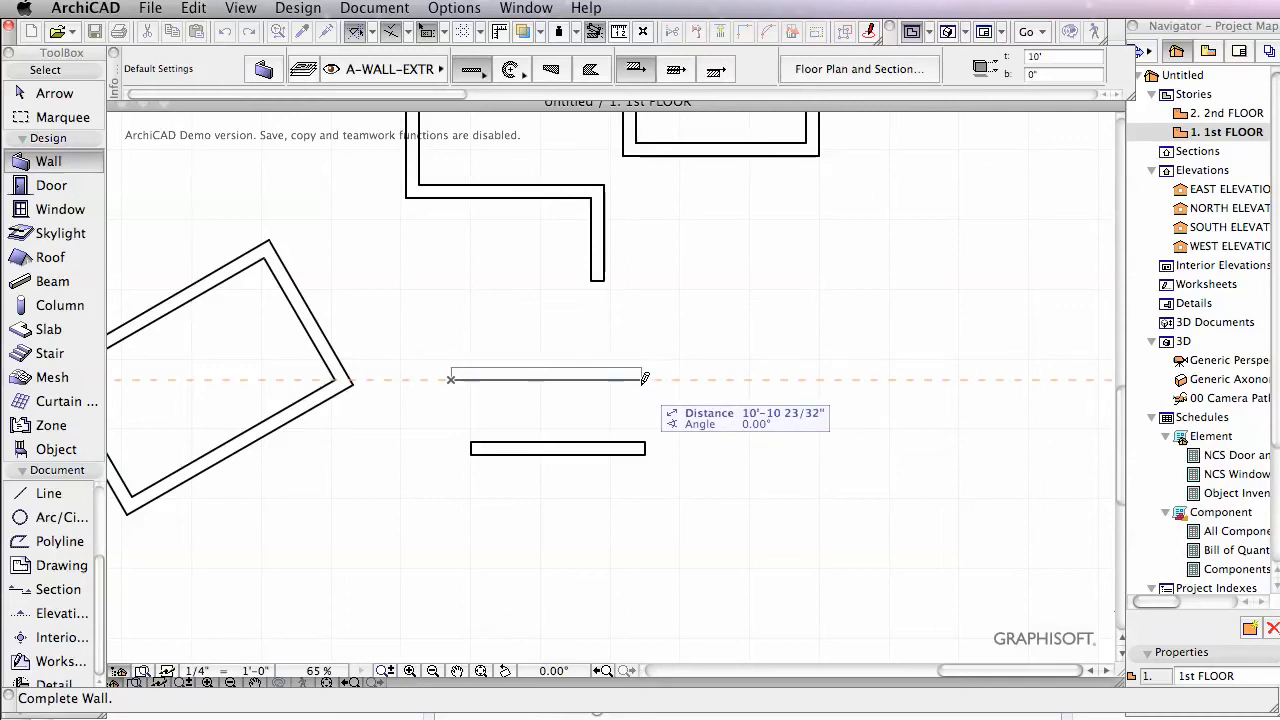
pyautogui.write('1')
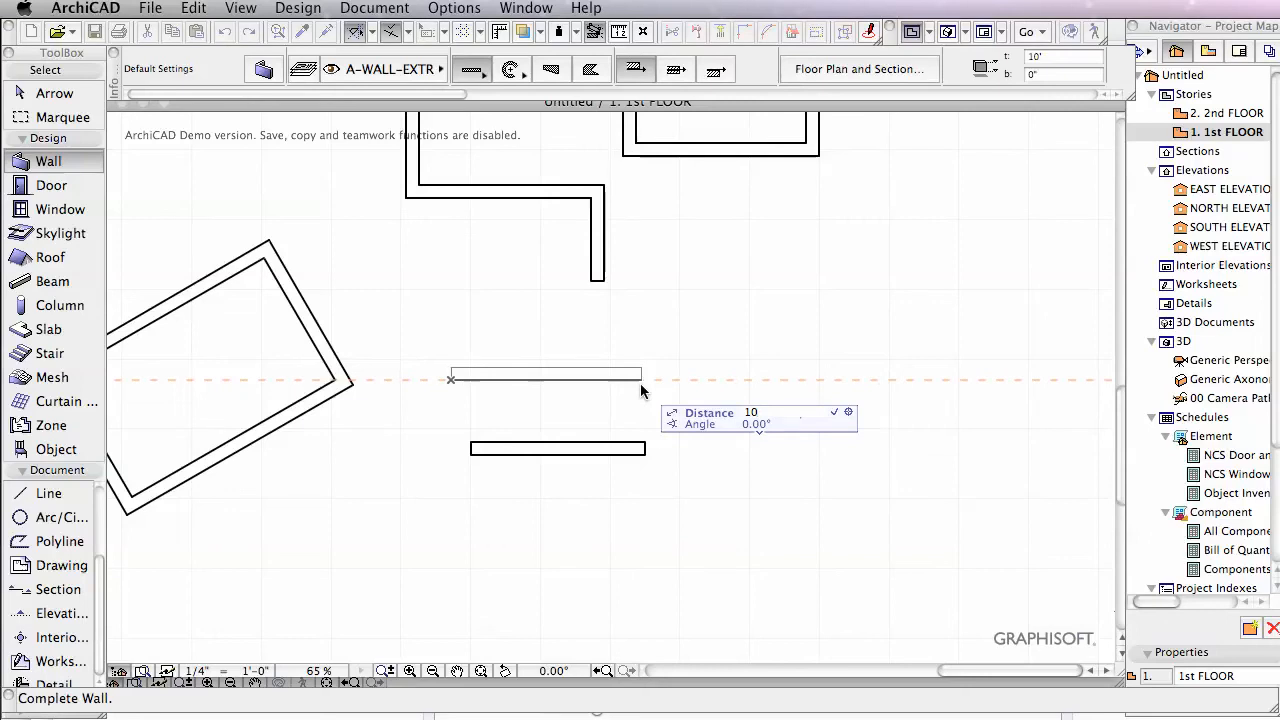
pyautogui.write('0')
pyautogui.press('Return')
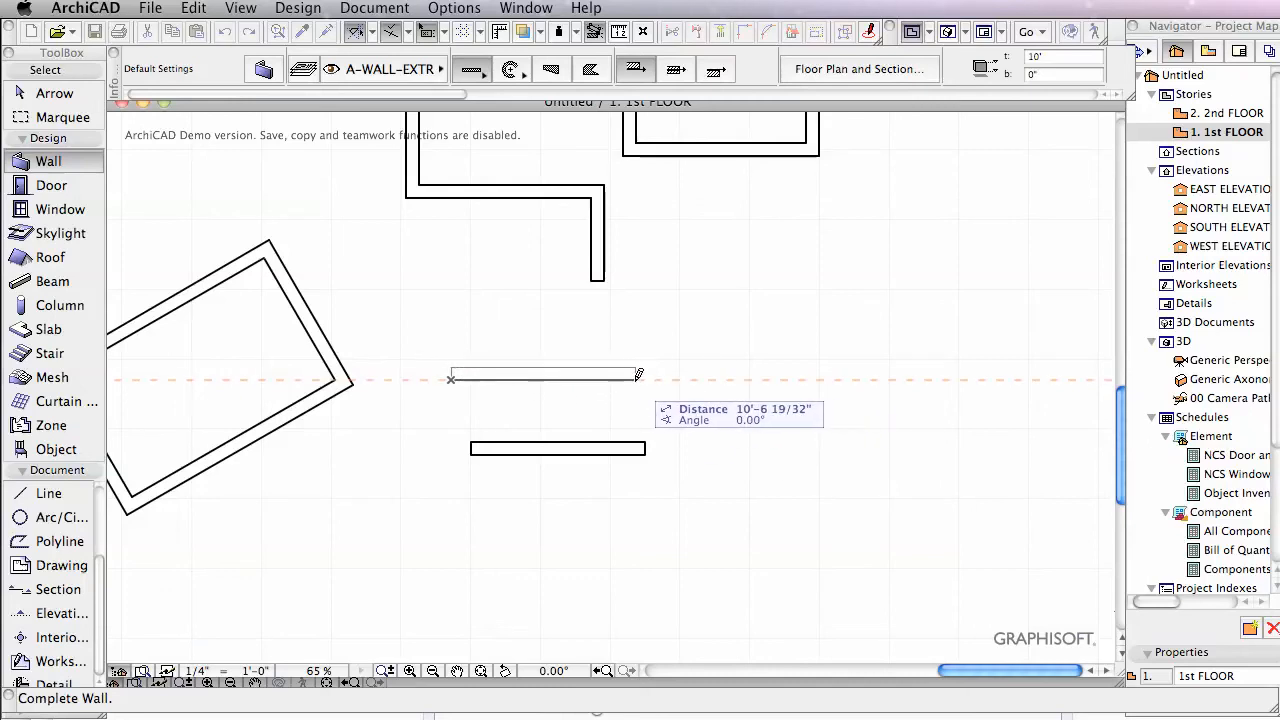
pyautogui.write('10')
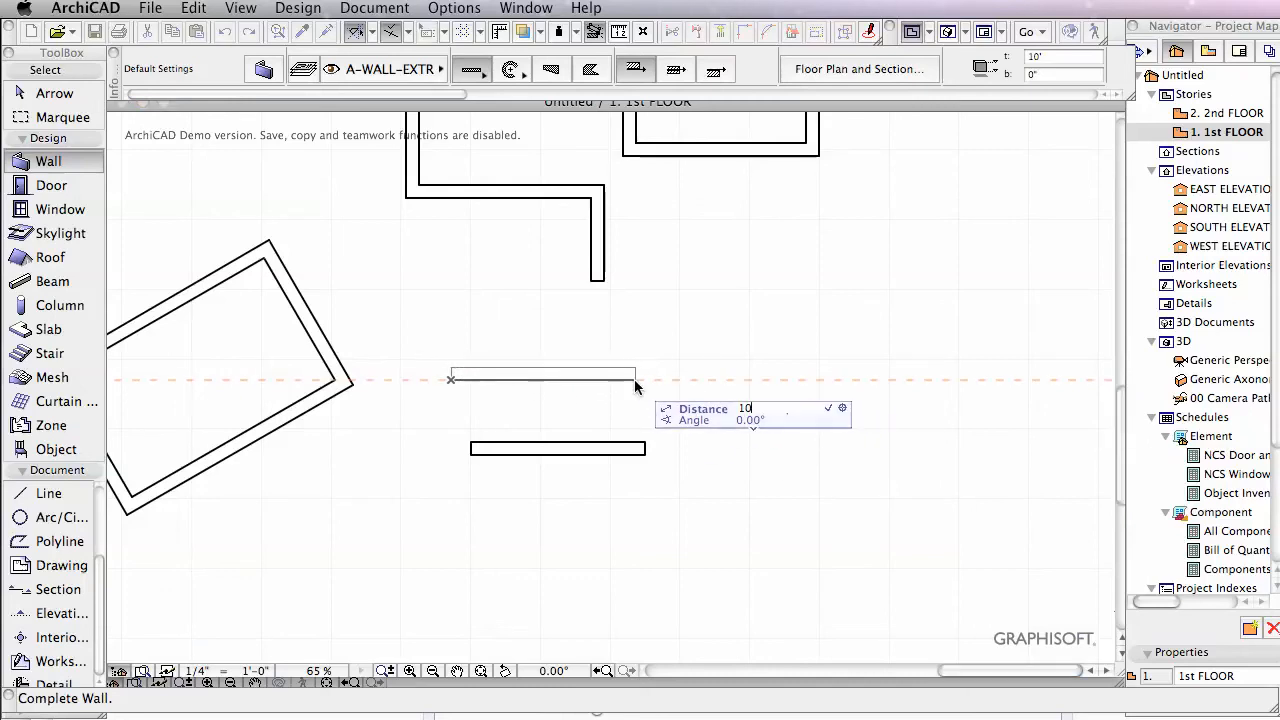
pyautogui.press('Return')
# Step: Measure the length of the upper of the two new horizontal walls along its top edge
pyautogui.scroll(2, 634, 379)
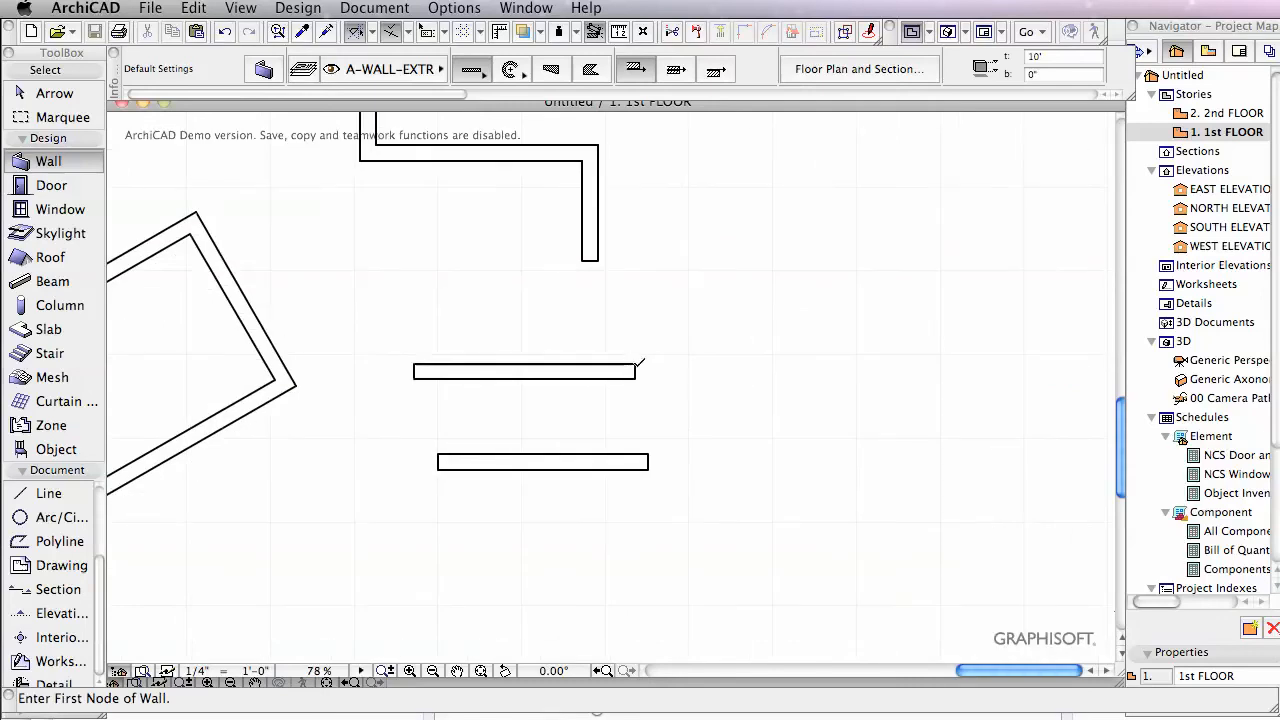
pyautogui.scroll(5, 638, 366)
pyautogui.scroll(-1, 637, 366)
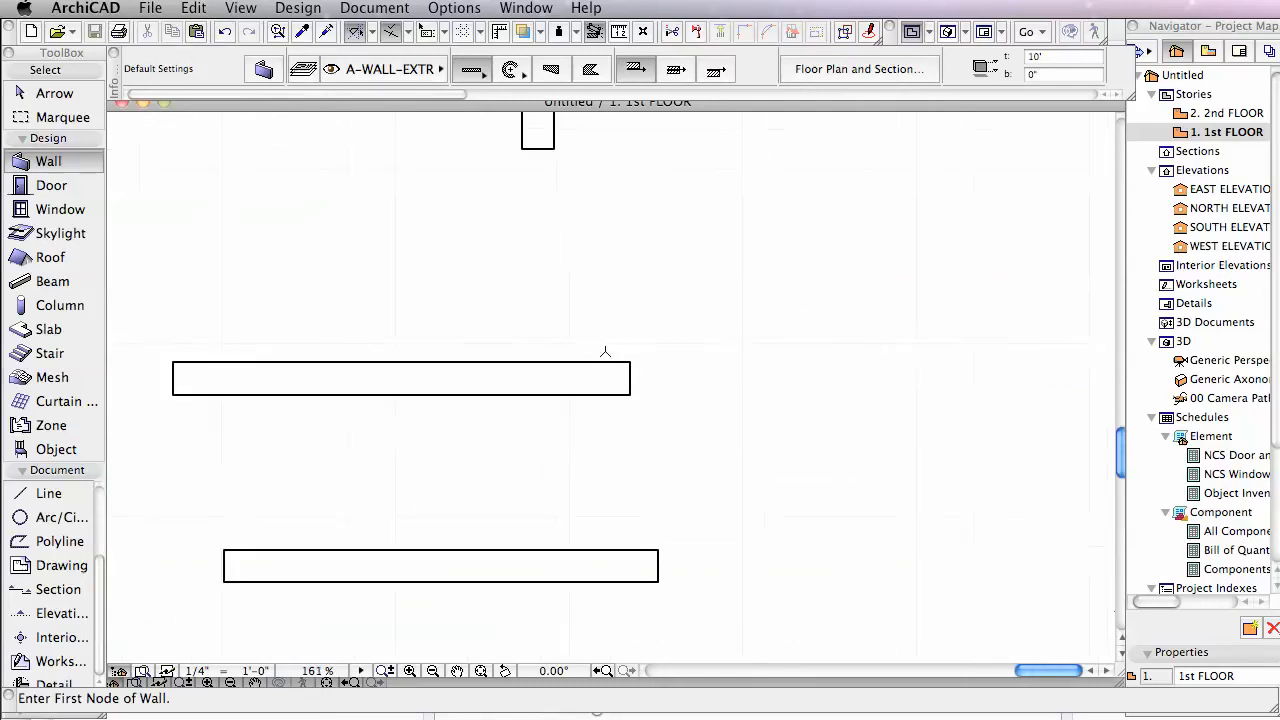
pyautogui.moveTo(445, 301); pyautogui.dragTo(607, 279, button='middle')
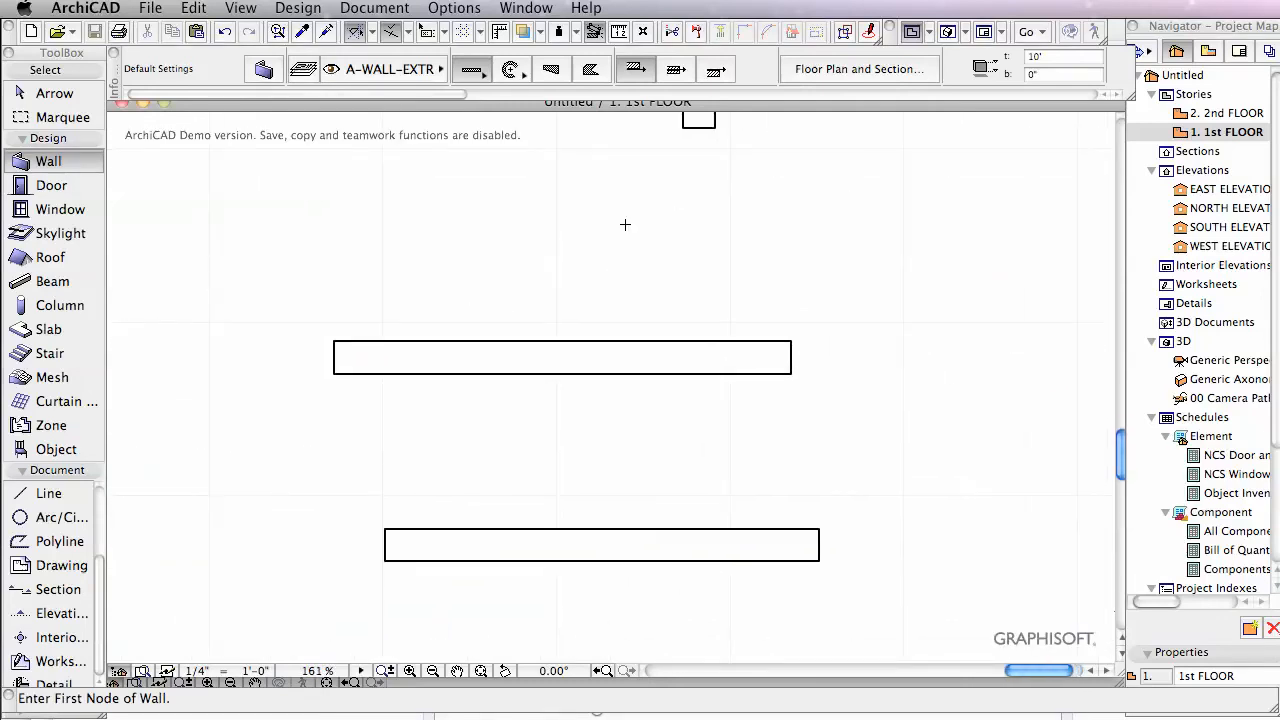
pyautogui.scroll(-2, 626, 229)
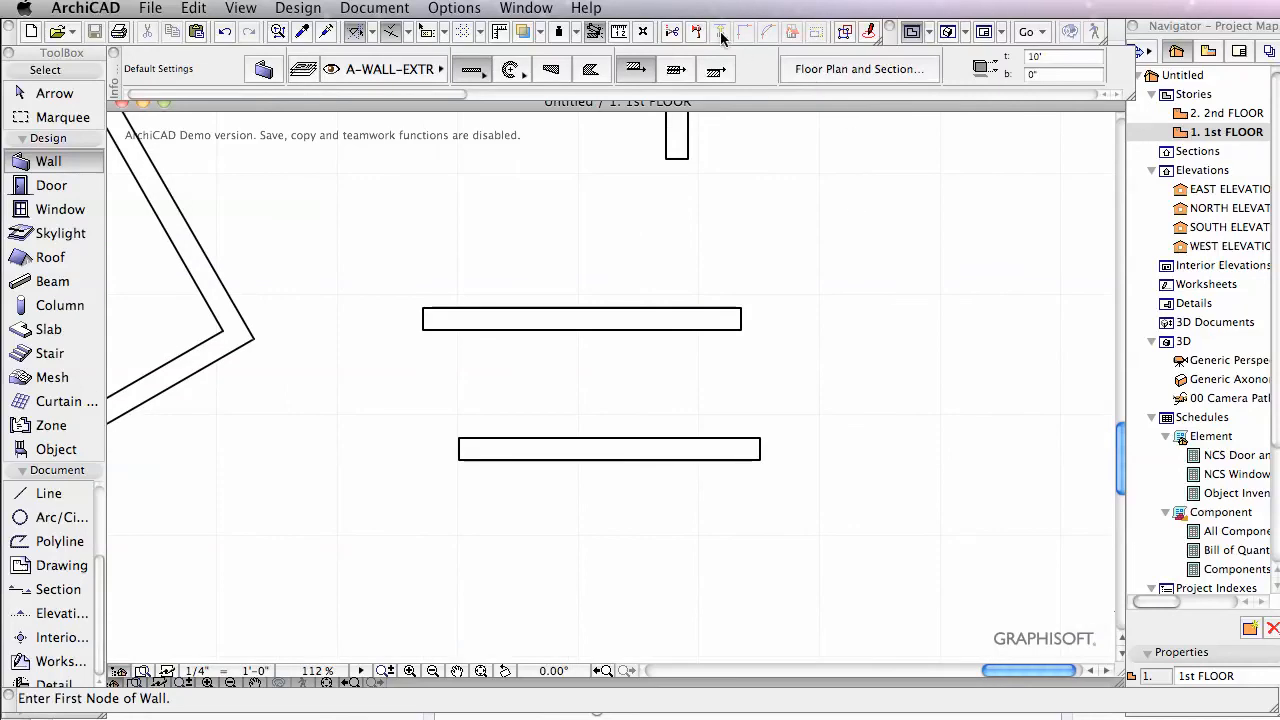
pyautogui.click(620, 31)
pyautogui.click(424, 307)
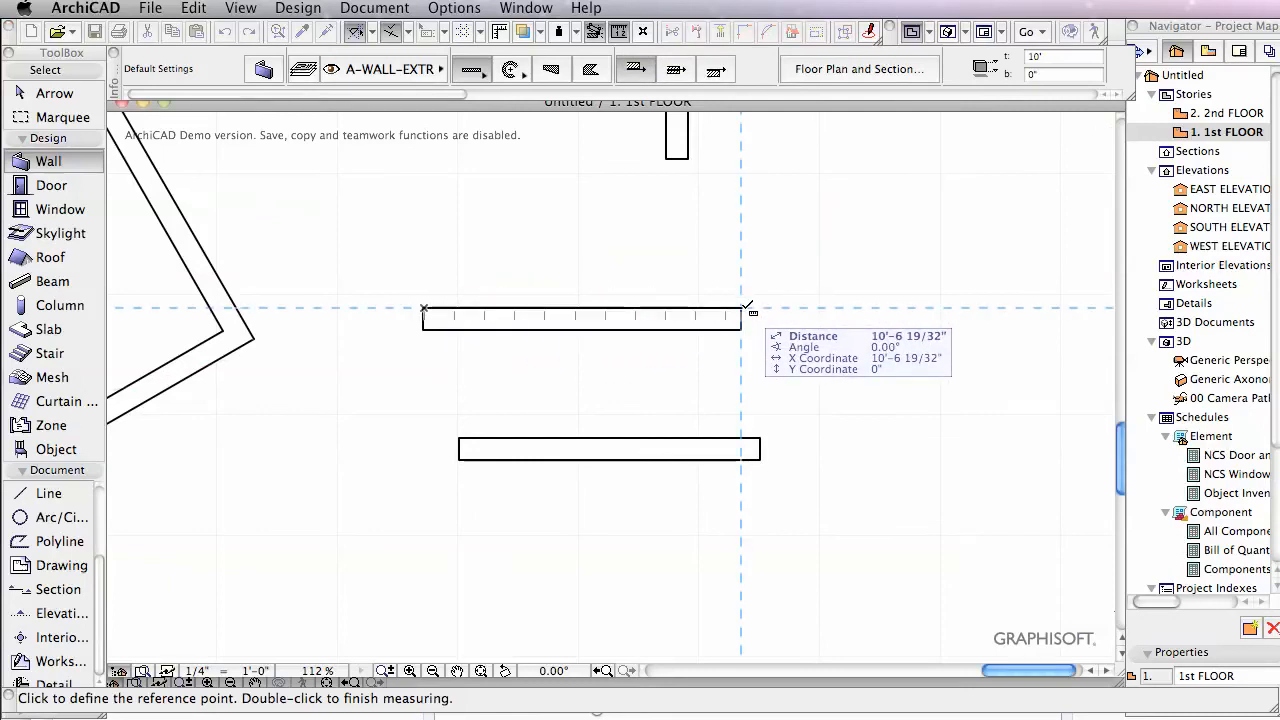
pyautogui.doubleClick(741, 307)
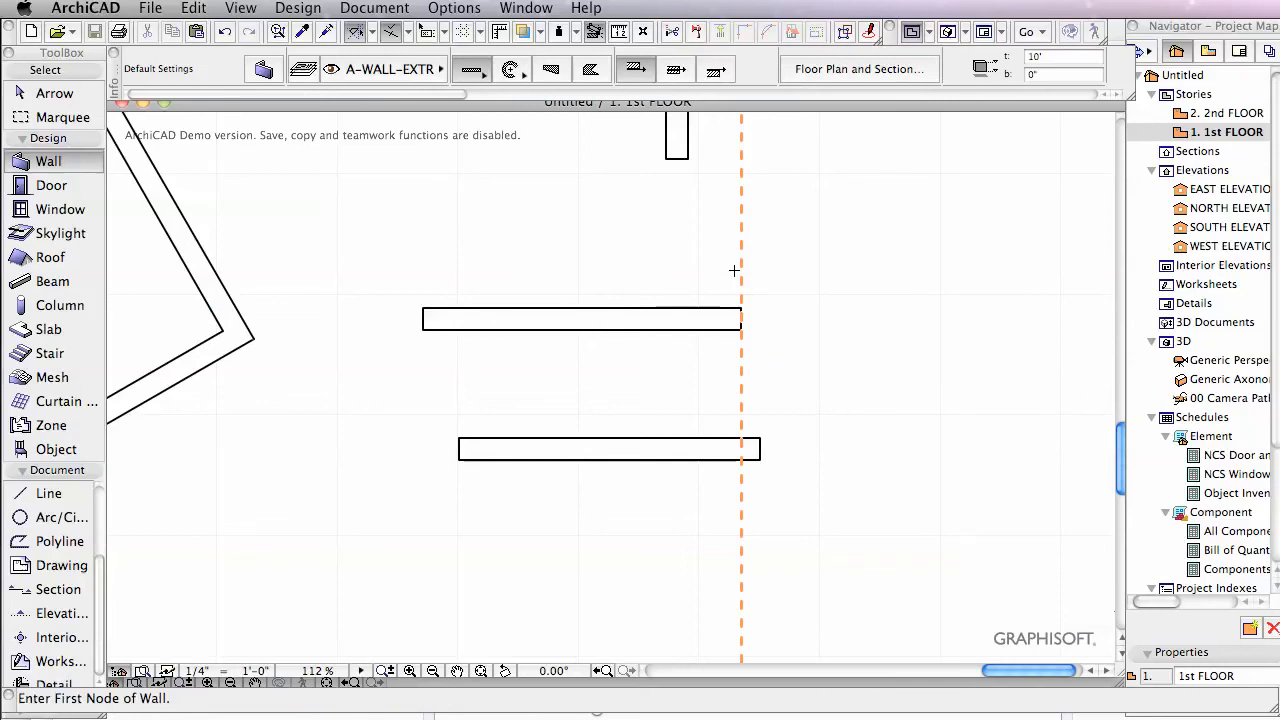
# Step: Draw a third straight horizontal wall 10' long above the other two
pyautogui.scroll(-4, 599, 258)
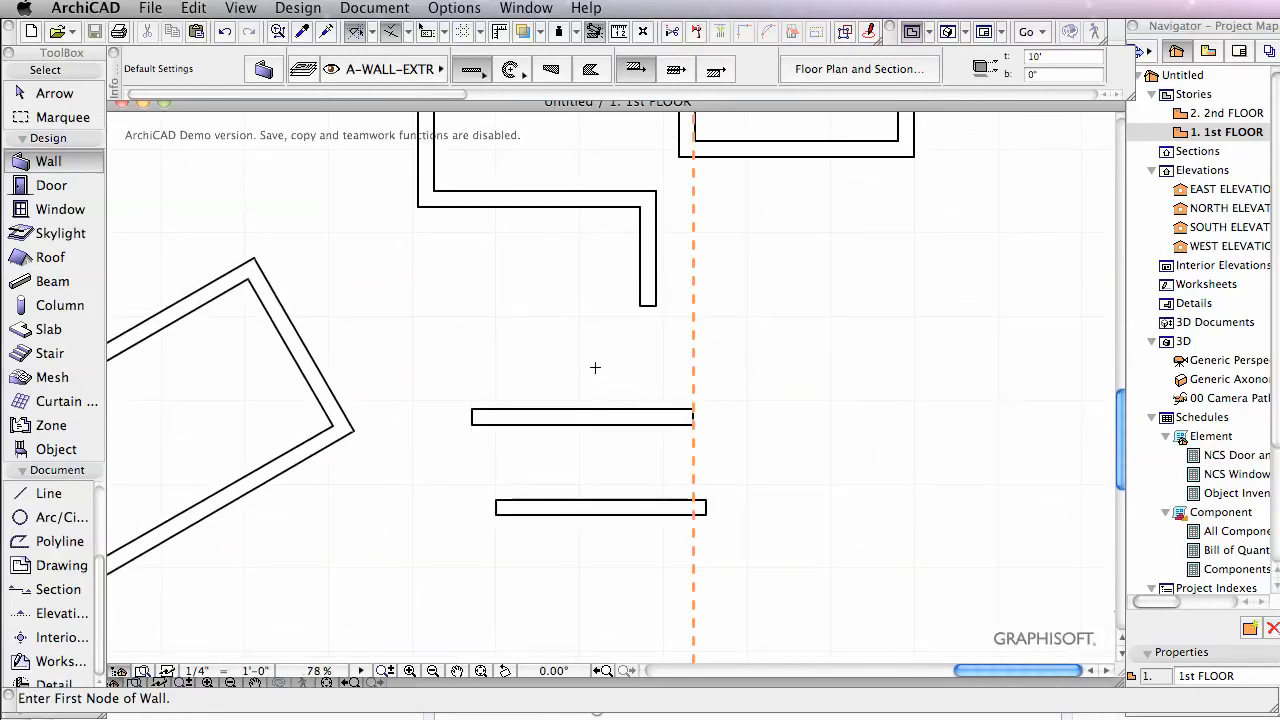
pyautogui.click(480, 367)
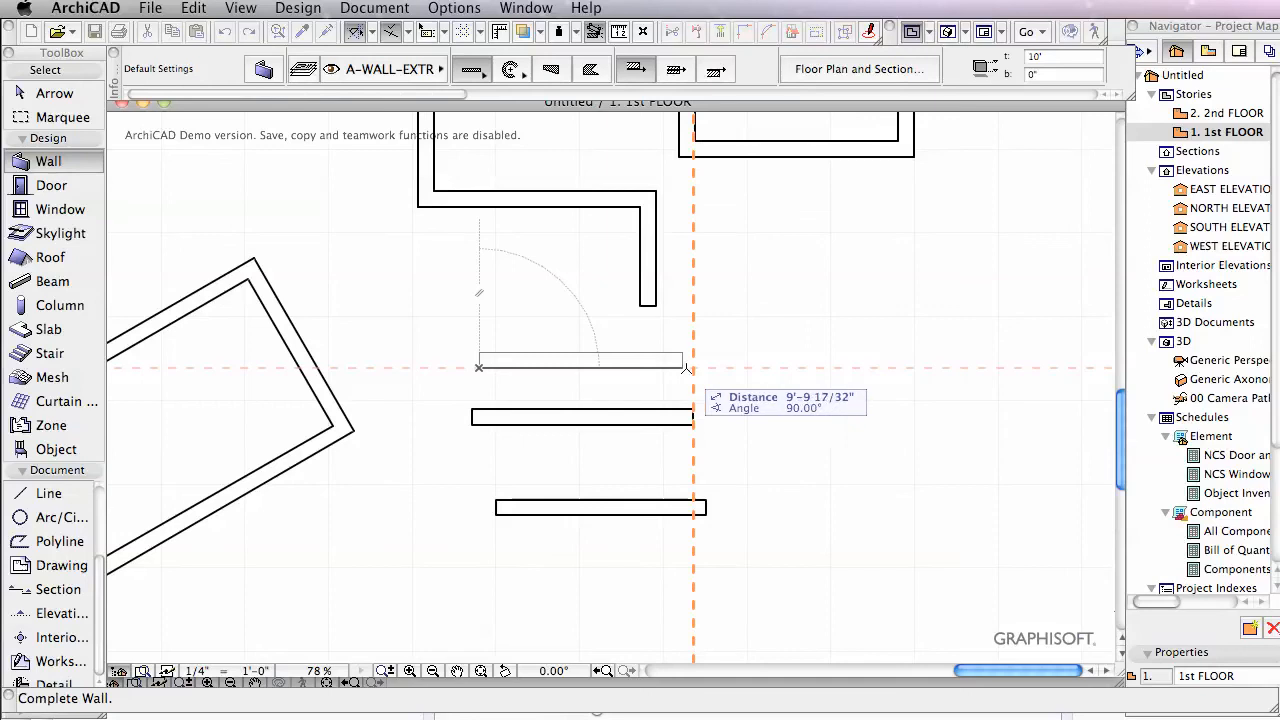
pyautogui.write('10')
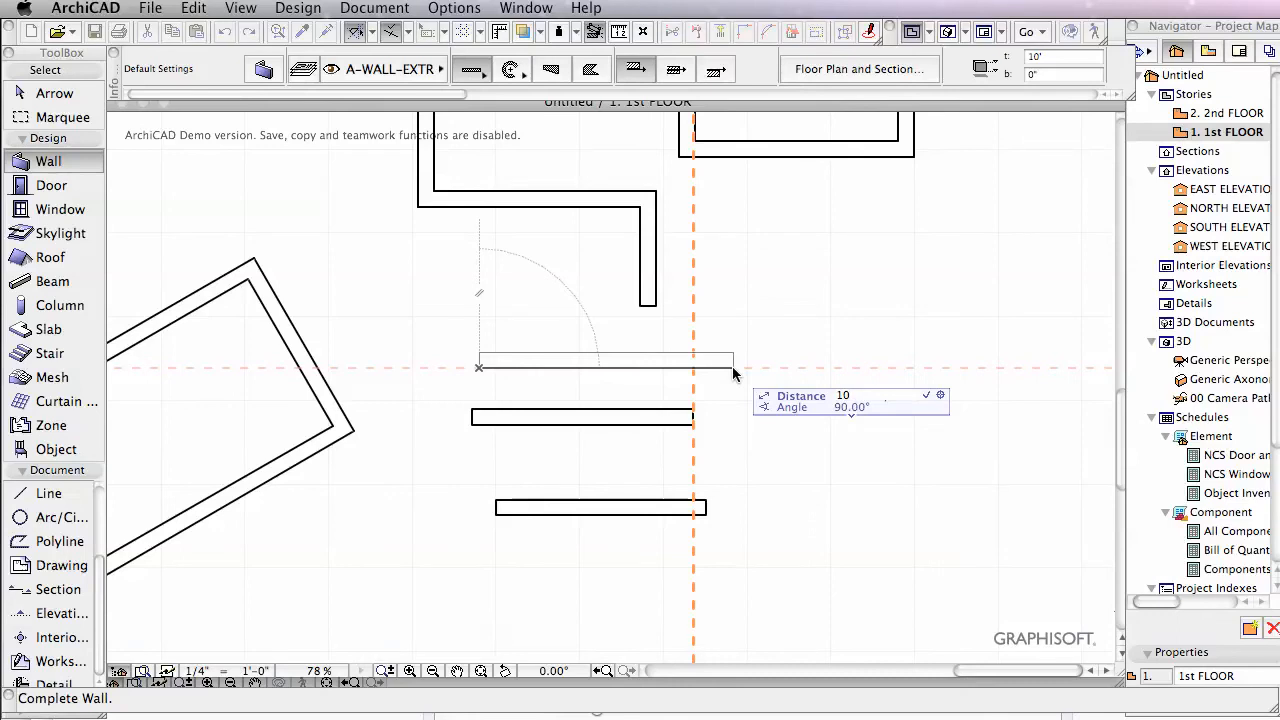
pyautogui.press('Return')
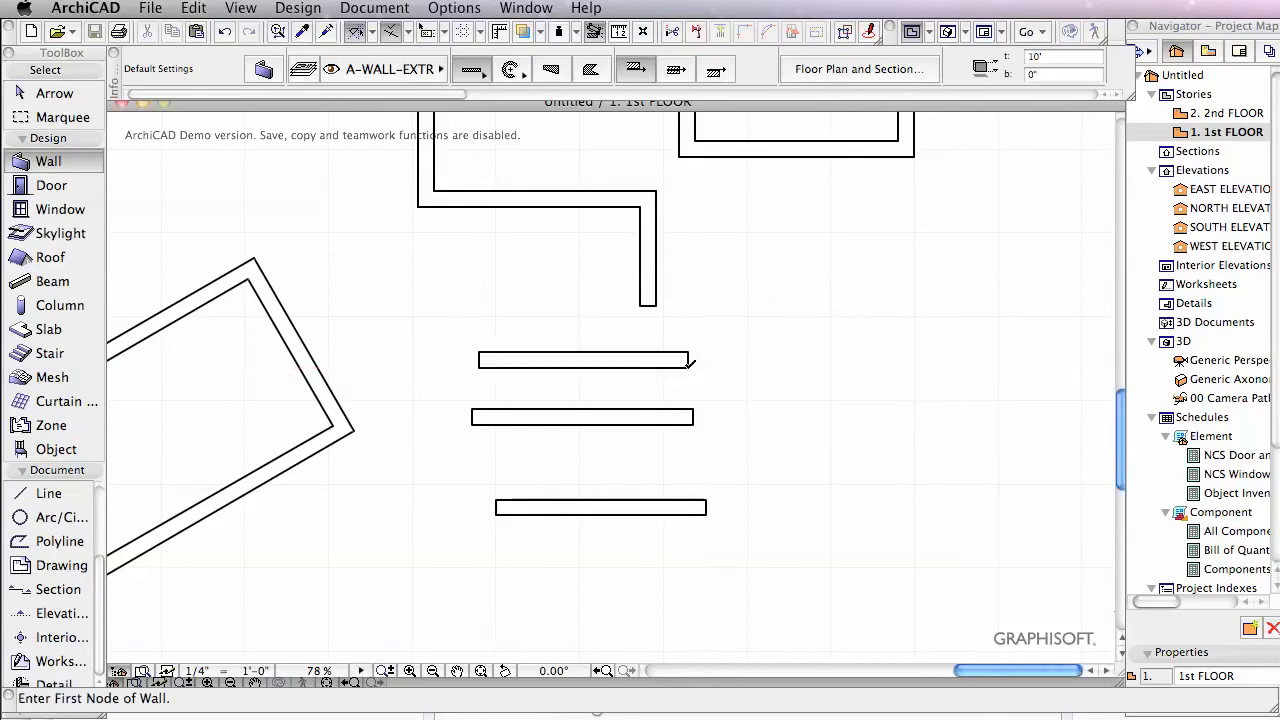
# Step: Draw a rectangular wall 15' wide by 20' high, starting to the lower right of the three straight walls
pyautogui.scroll(-3, 690, 362)
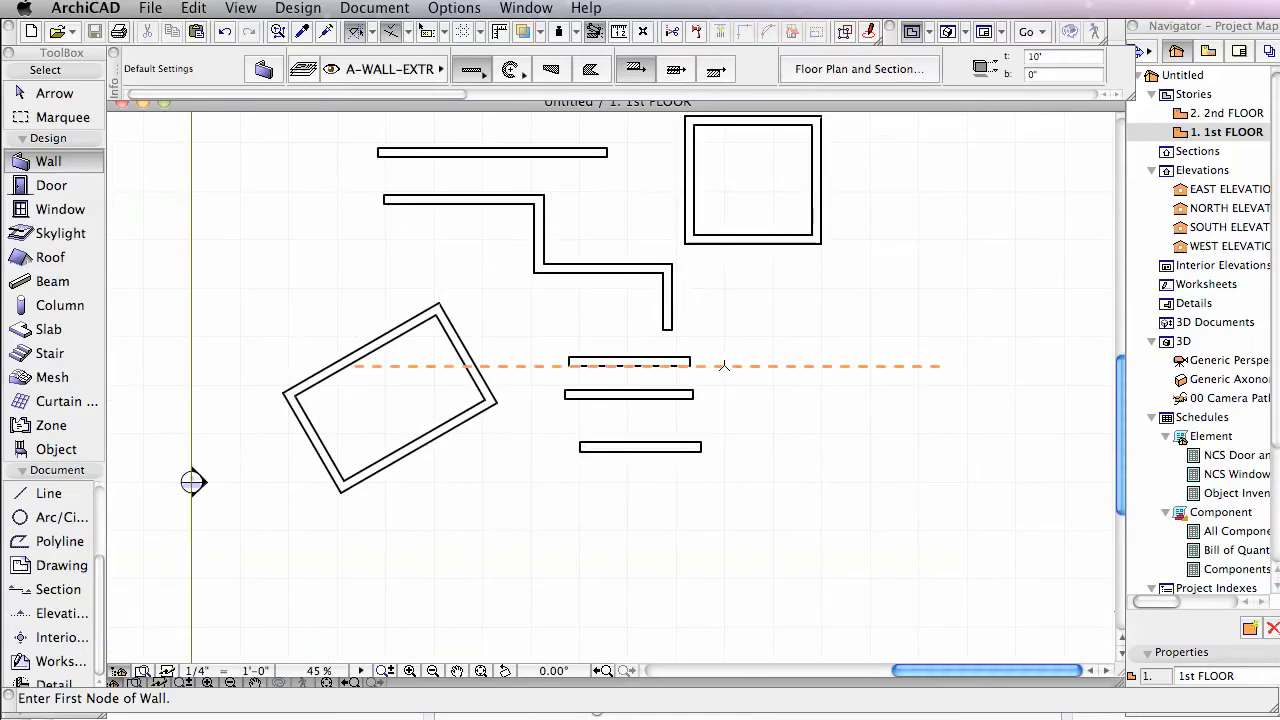
pyautogui.scroll(3, 705, 458)
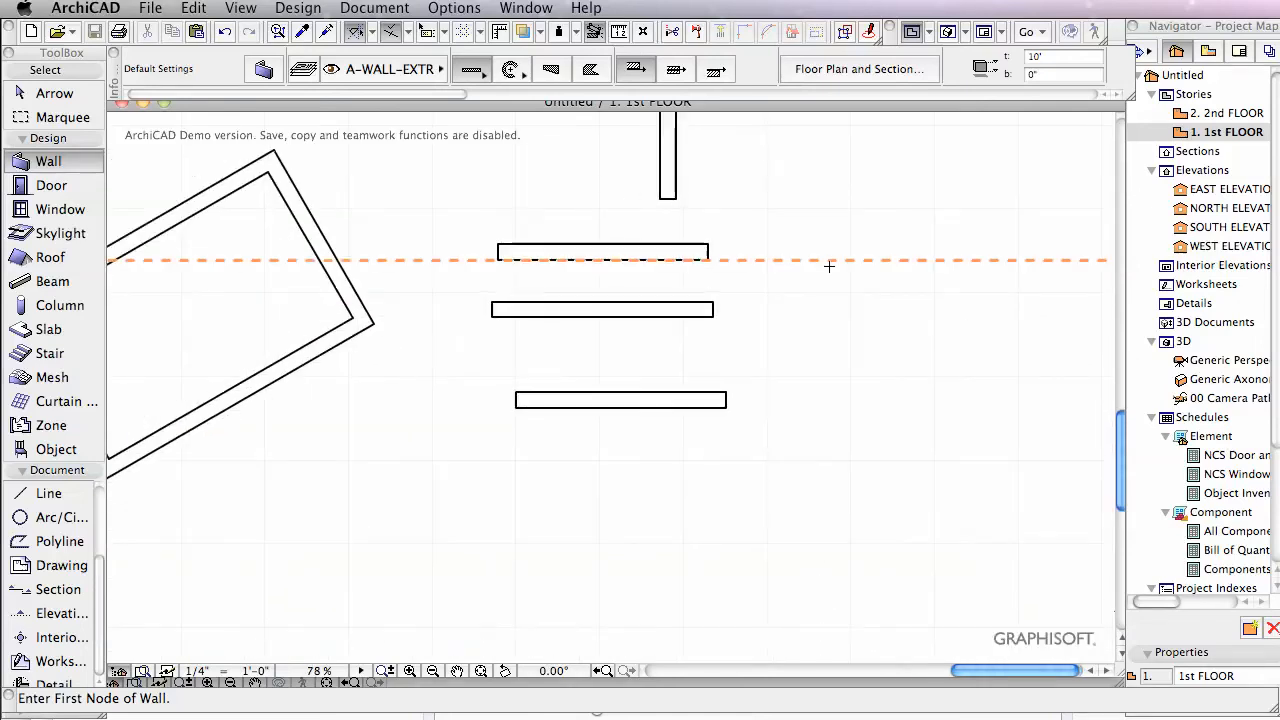
pyautogui.click(487, 73)
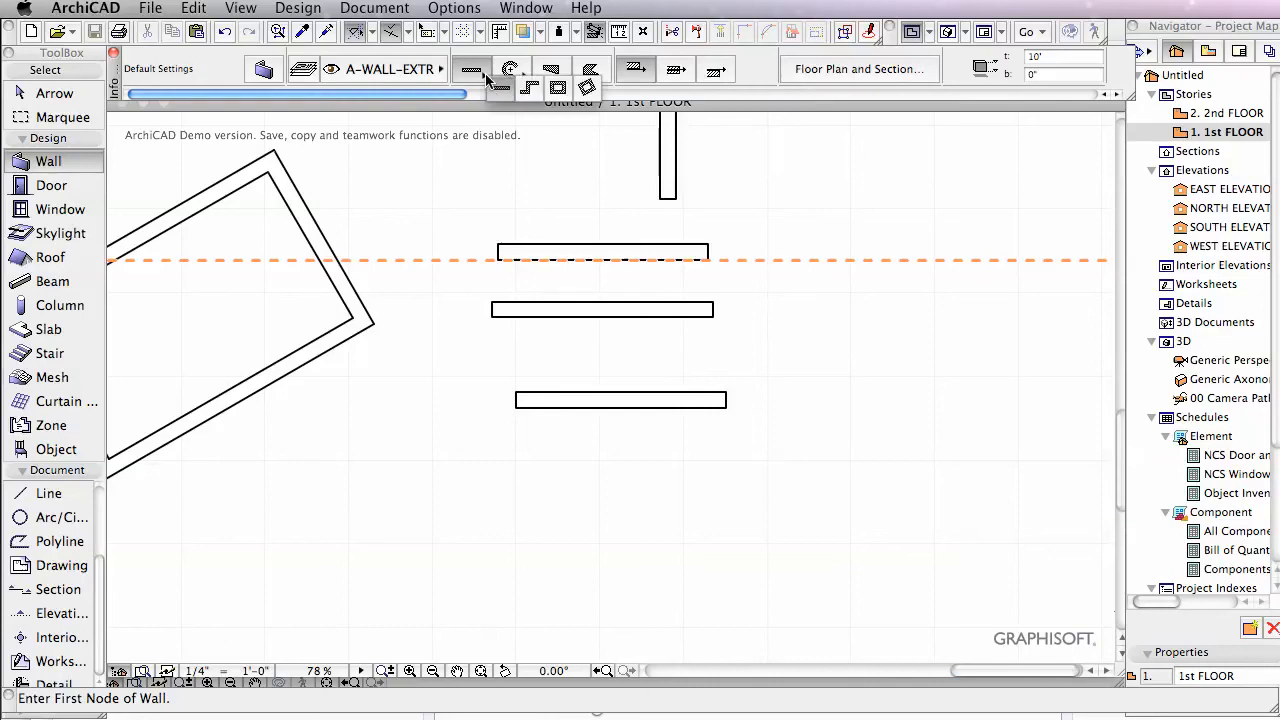
pyautogui.click(558, 88)
pyautogui.click(779, 458)
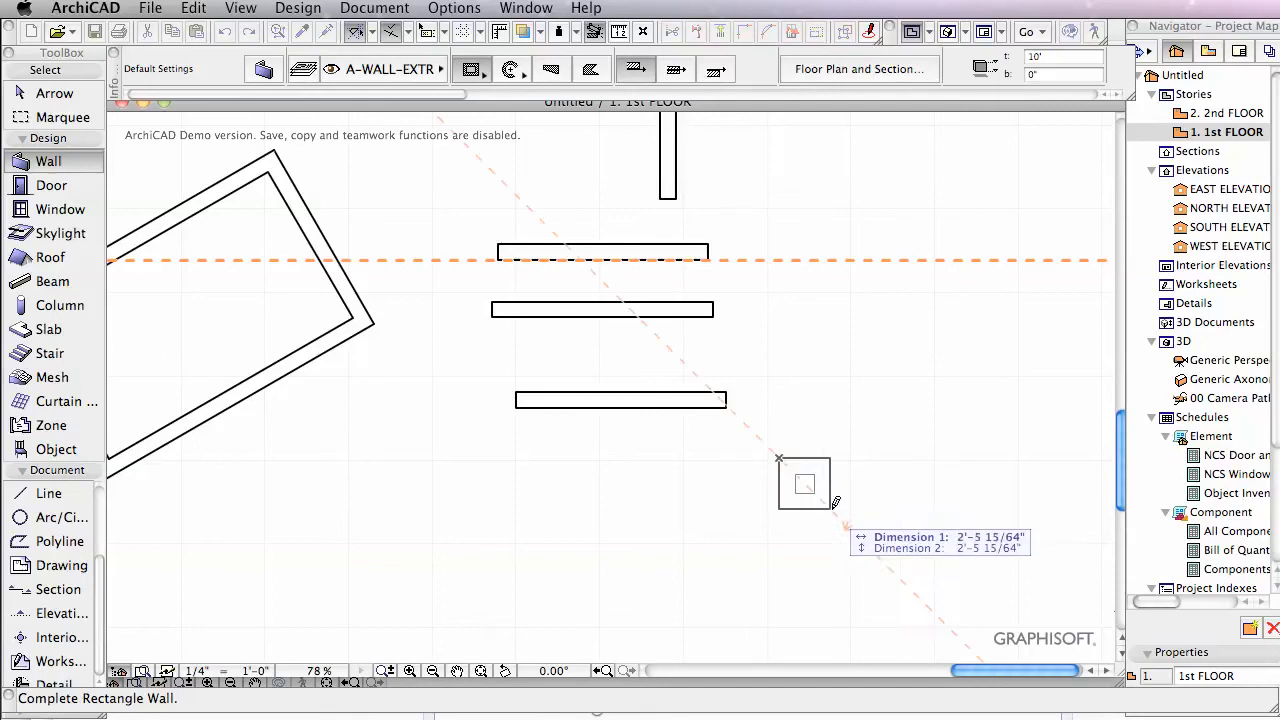
pyautogui.rightClick(859, 510)
pyautogui.click(722, 492)
pyautogui.moveTo(805, 549); pyautogui.dragTo(556, 383, button='middle')
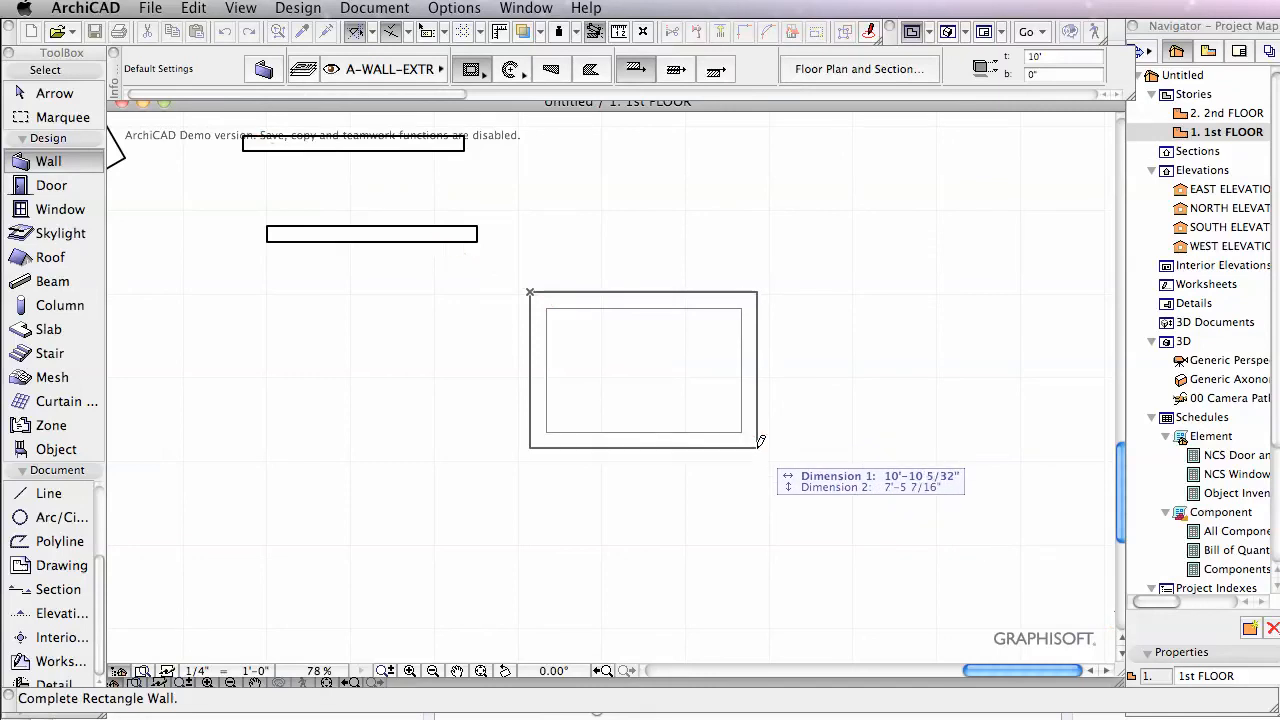
pyautogui.press('Tab')
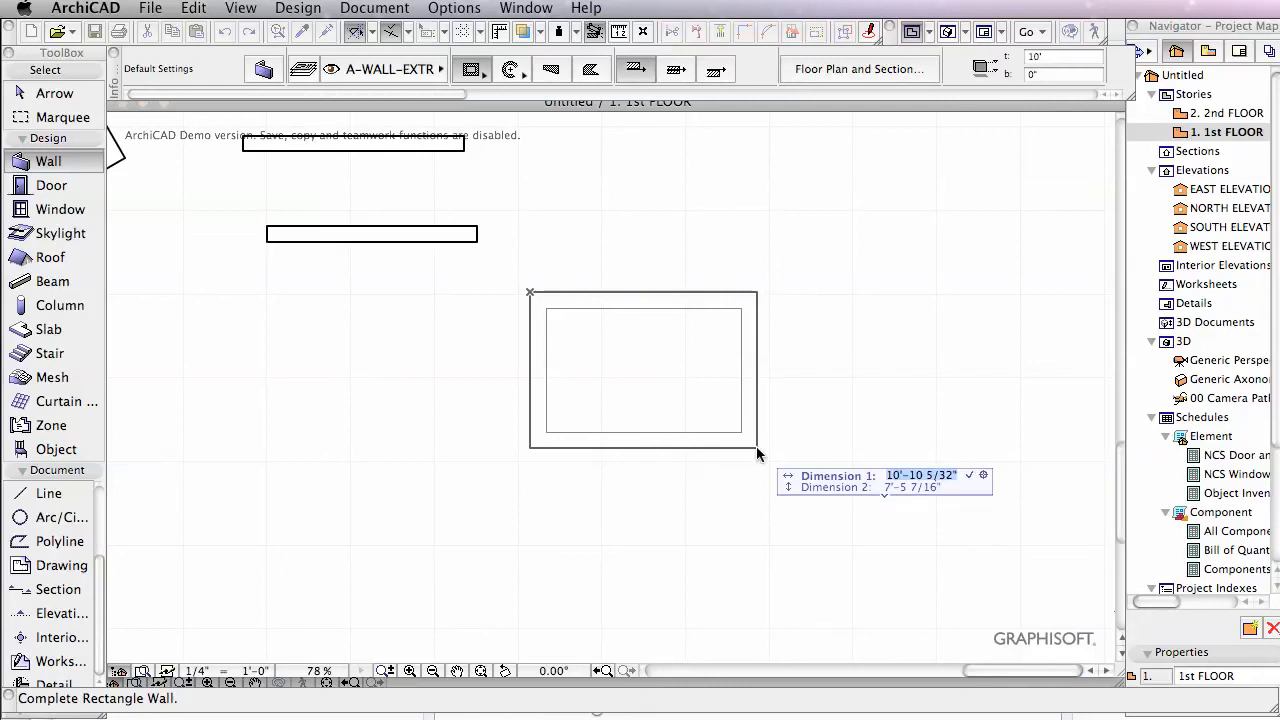
pyautogui.write('12')
pyautogui.press('BackSpace')
pyautogui.write('5')
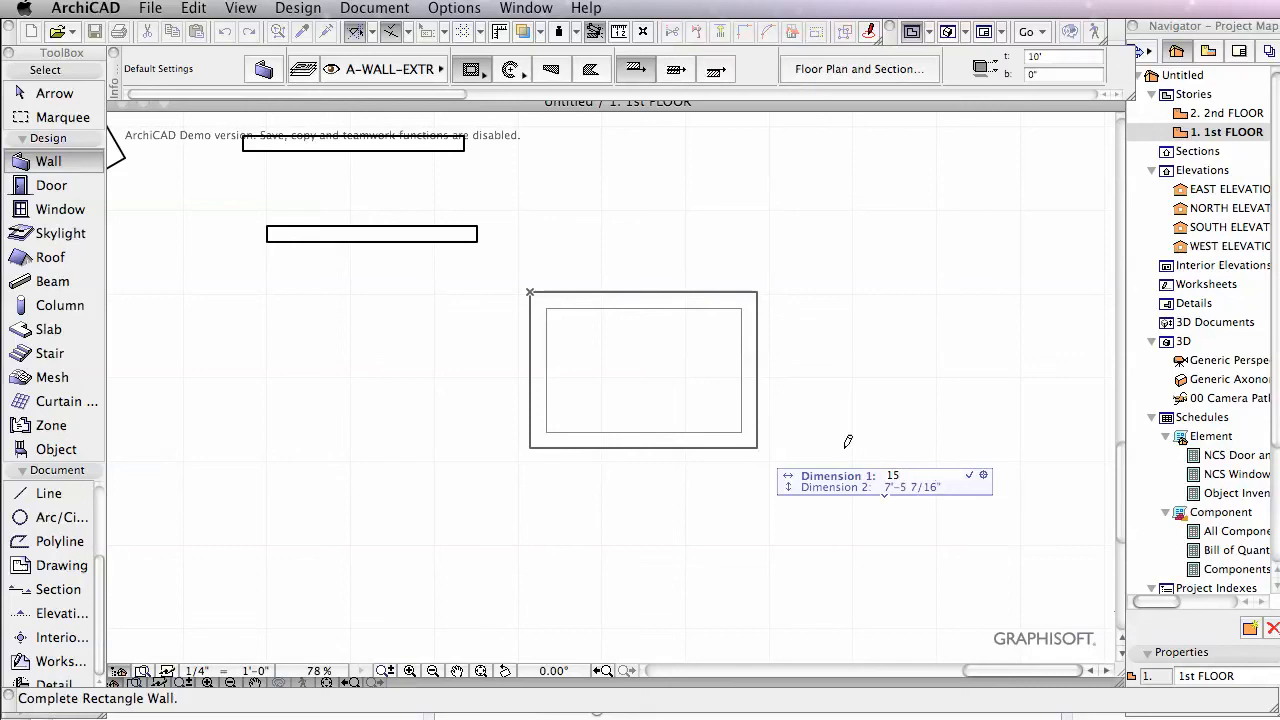
pyautogui.press('Tab')
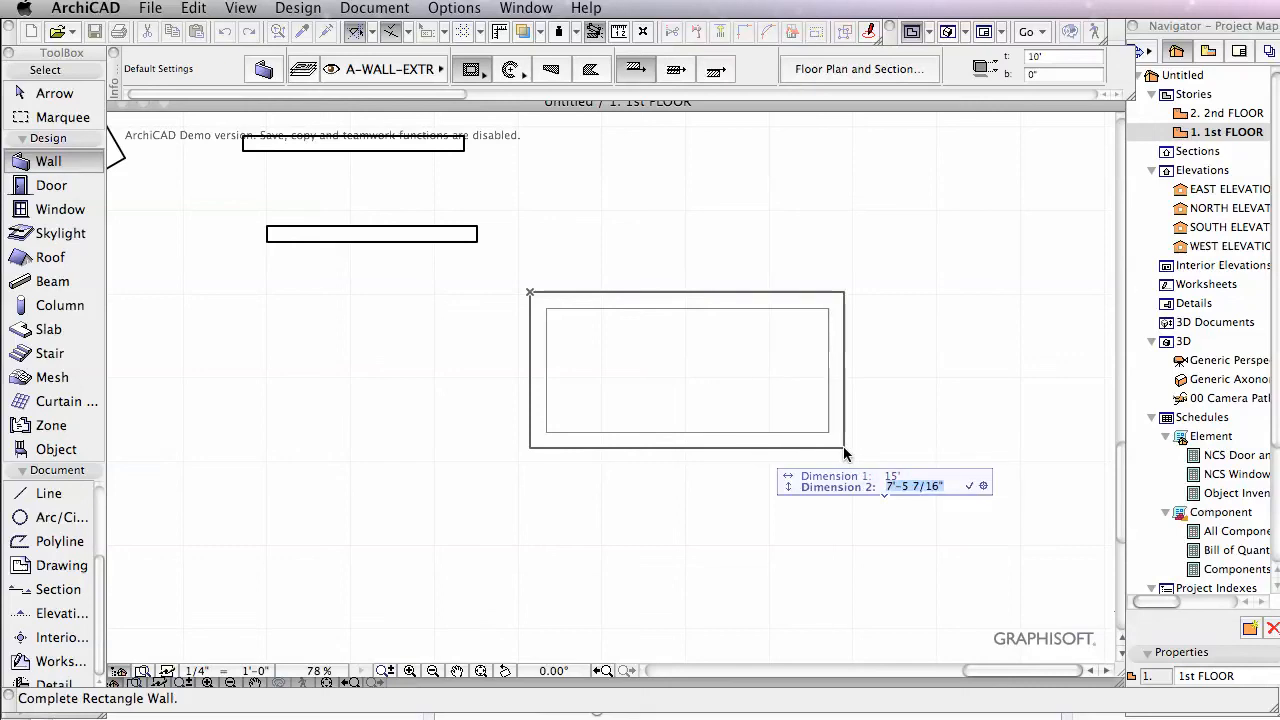
pyautogui.write('20')
pyautogui.press('Return')
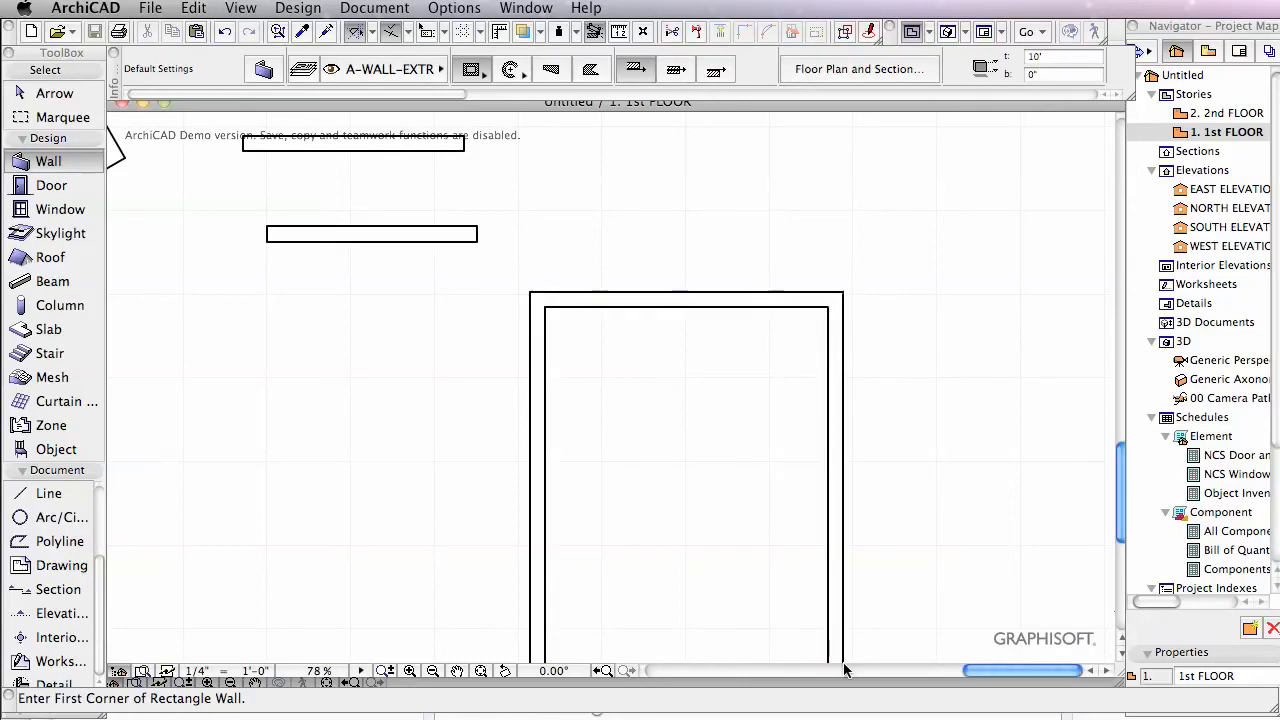
# Step: Measure the outer left edge of the new rectangular wall from its upper corner to its lower corner
pyautogui.scroll(-3, 943, 514)
pyautogui.scroll(2, 975, 567)
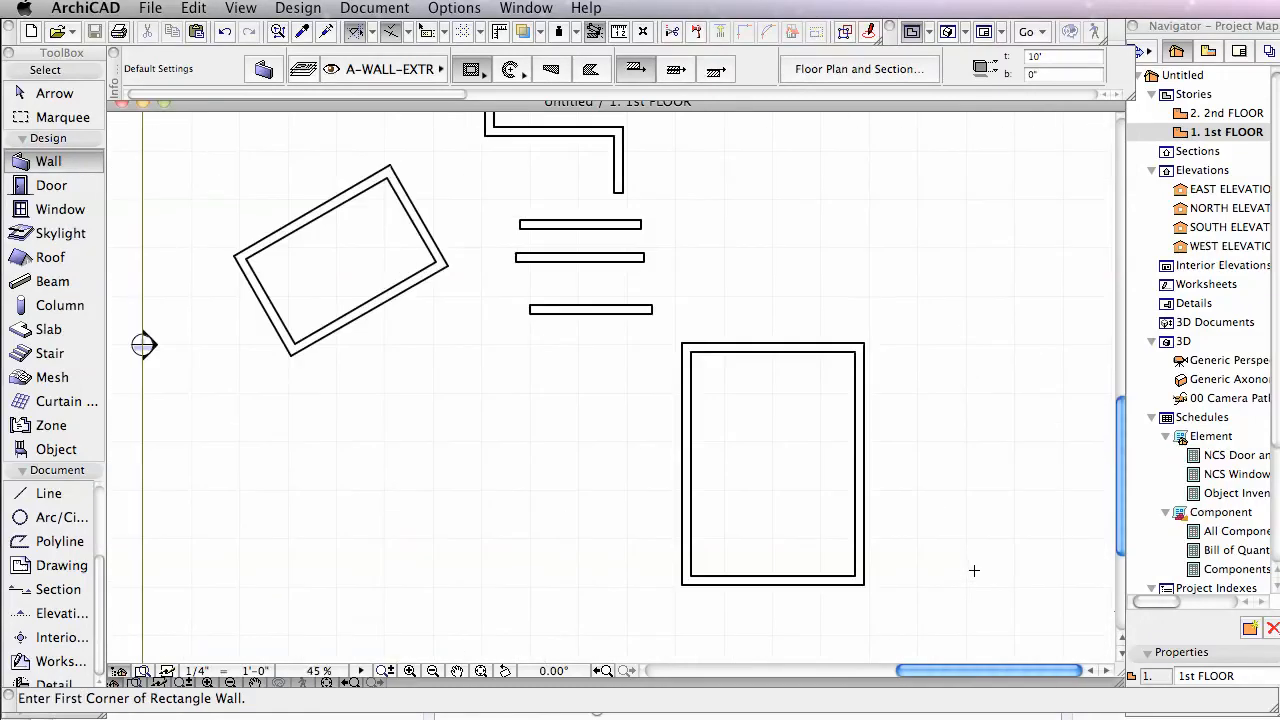
pyautogui.click(618, 31)
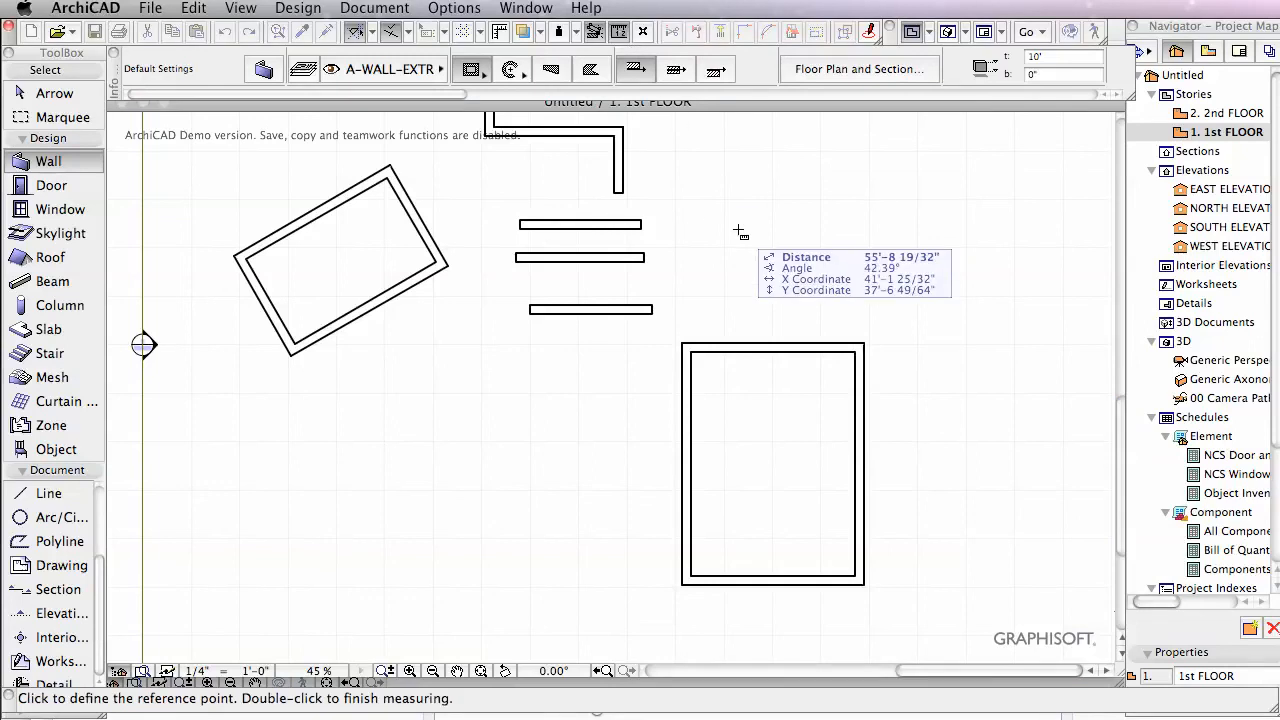
pyautogui.click(683, 345)
pyautogui.scroll(-3, 865, 343)
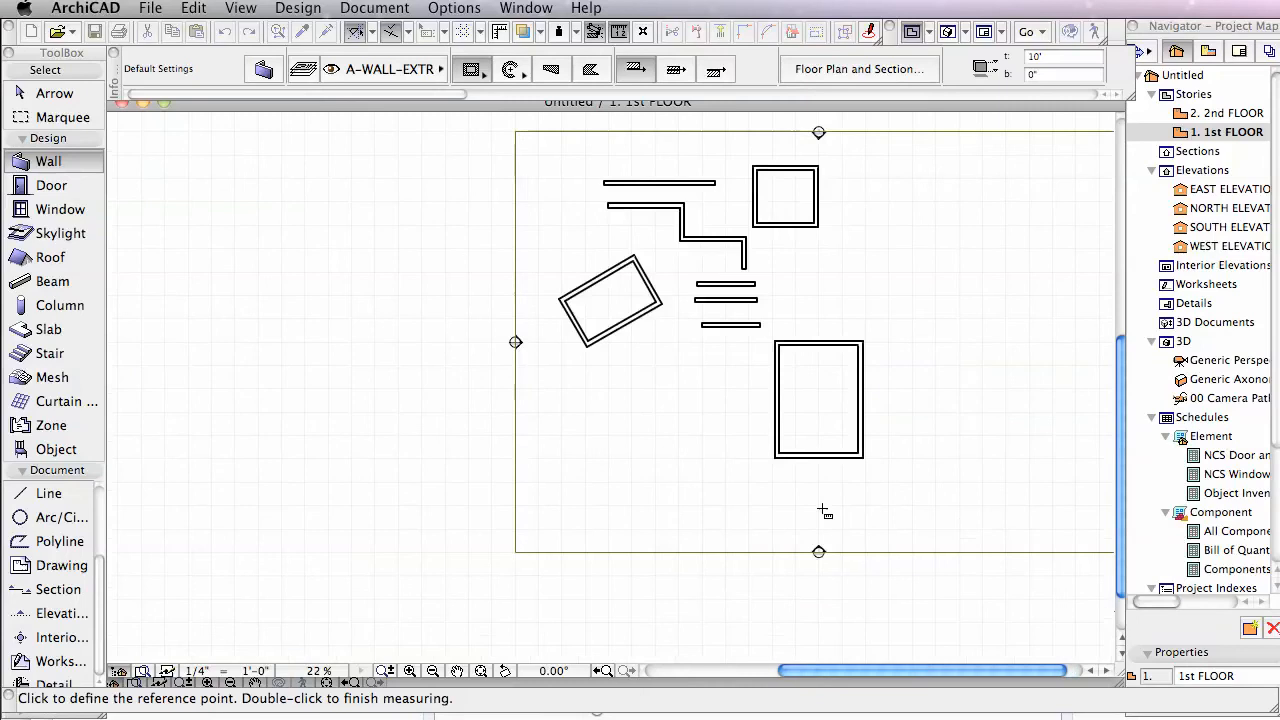
pyautogui.scroll(2, 773, 467)
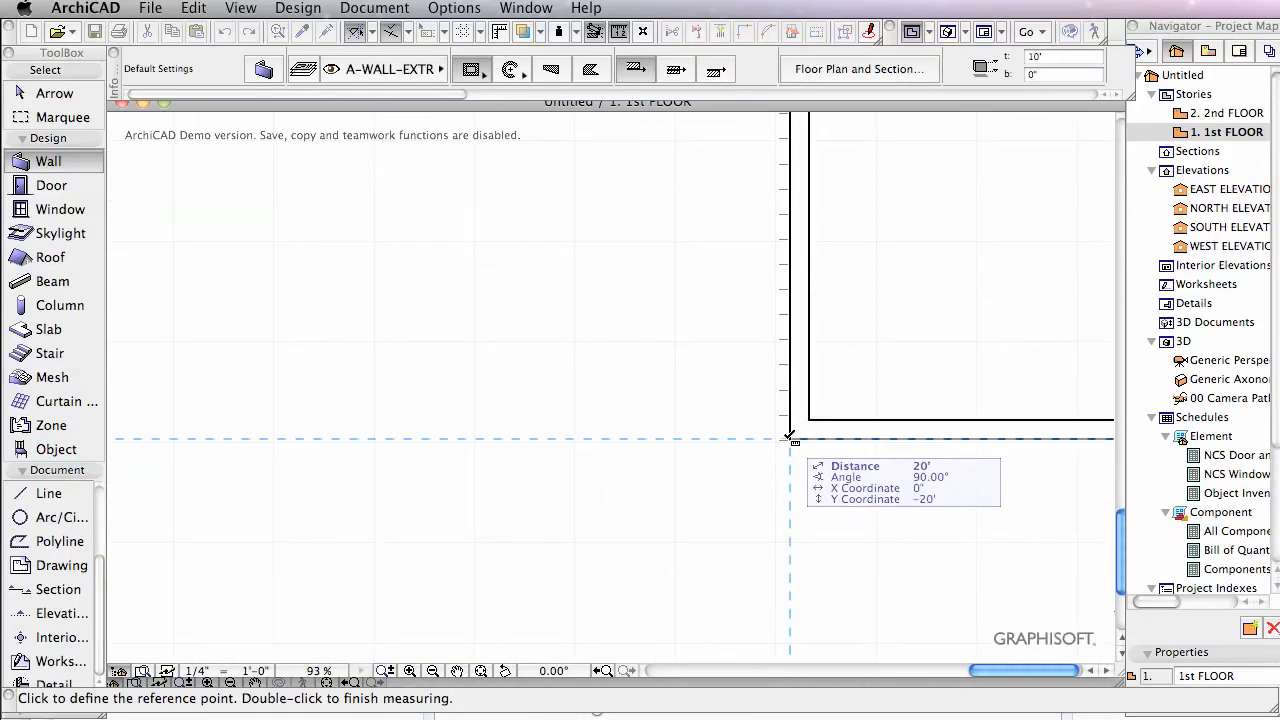
pyautogui.doubleClick(790, 437)
# Step: Begin a second rectangular wall to the right of the first one and switch its reference line to the inside face
pyautogui.scroll(-2, 803, 204)
pyautogui.moveTo(864, 202); pyautogui.dragTo(330, 436, button='middle')
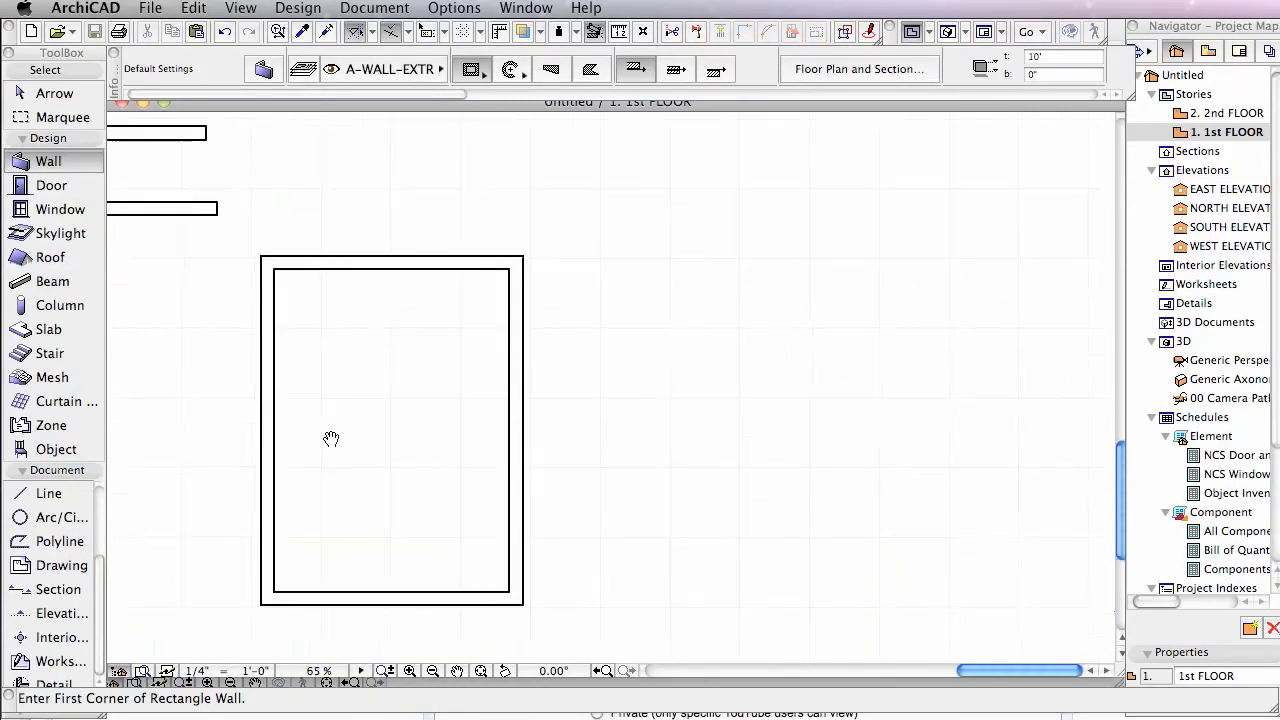
pyautogui.click(474, 72)
pyautogui.click(699, 292)
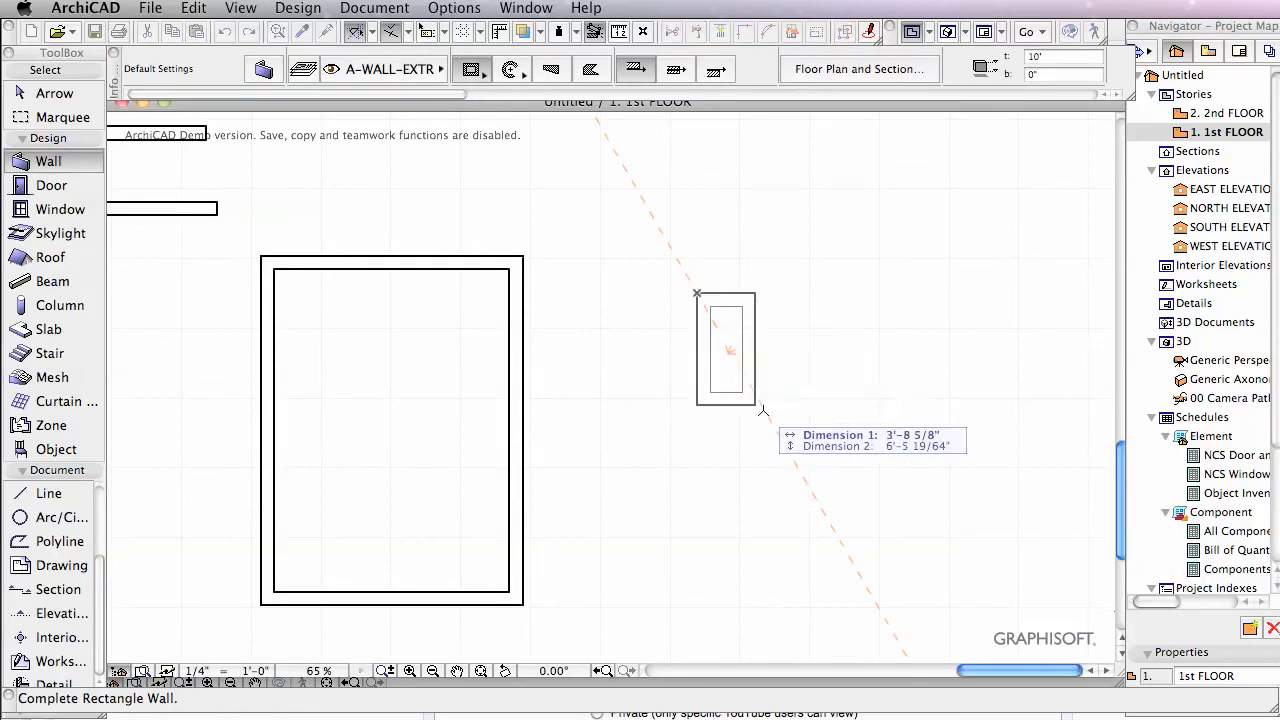
pyautogui.moveTo(870, 423); pyautogui.dragTo(714, 363, button='middle')
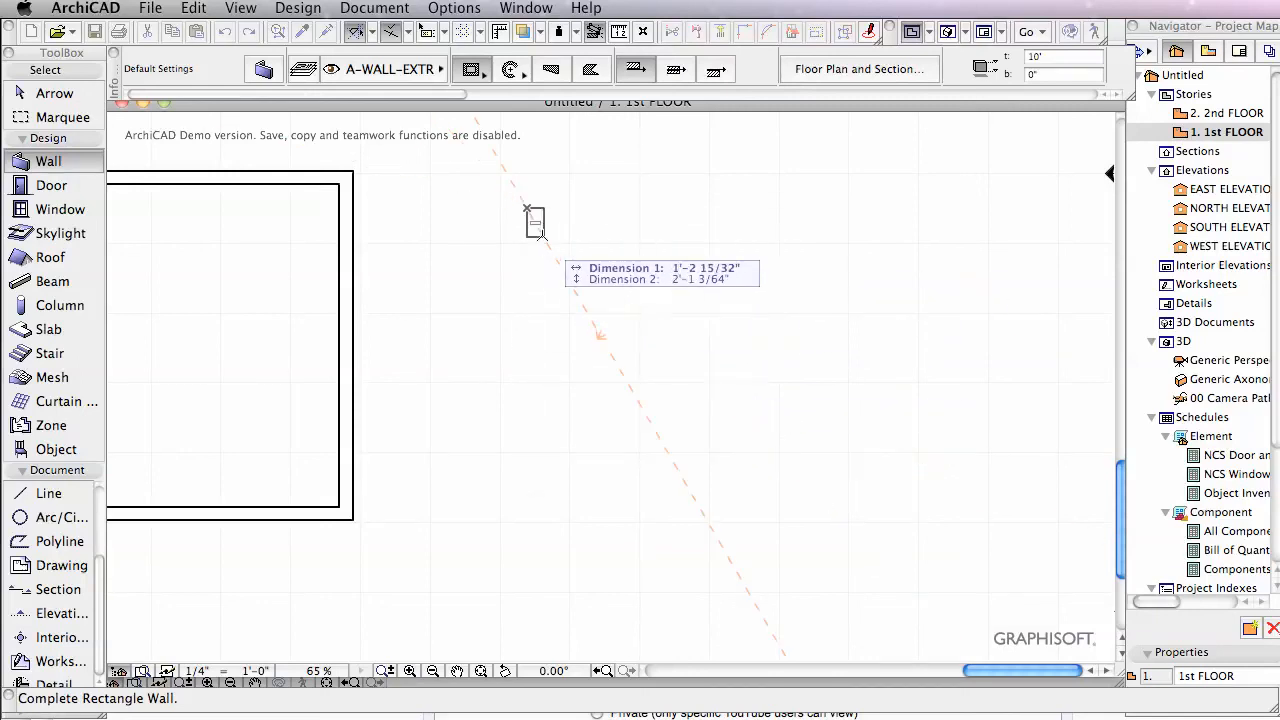
pyautogui.scroll(5, 534, 226)
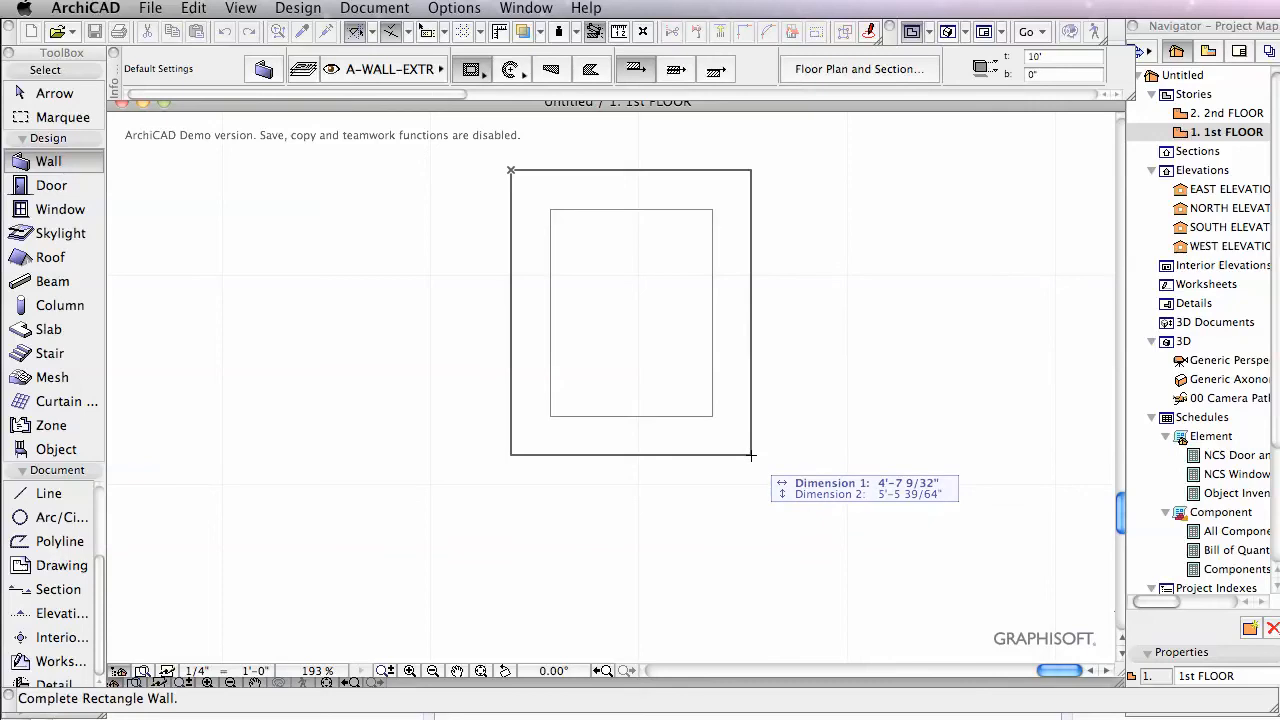
pyautogui.click(718, 72)
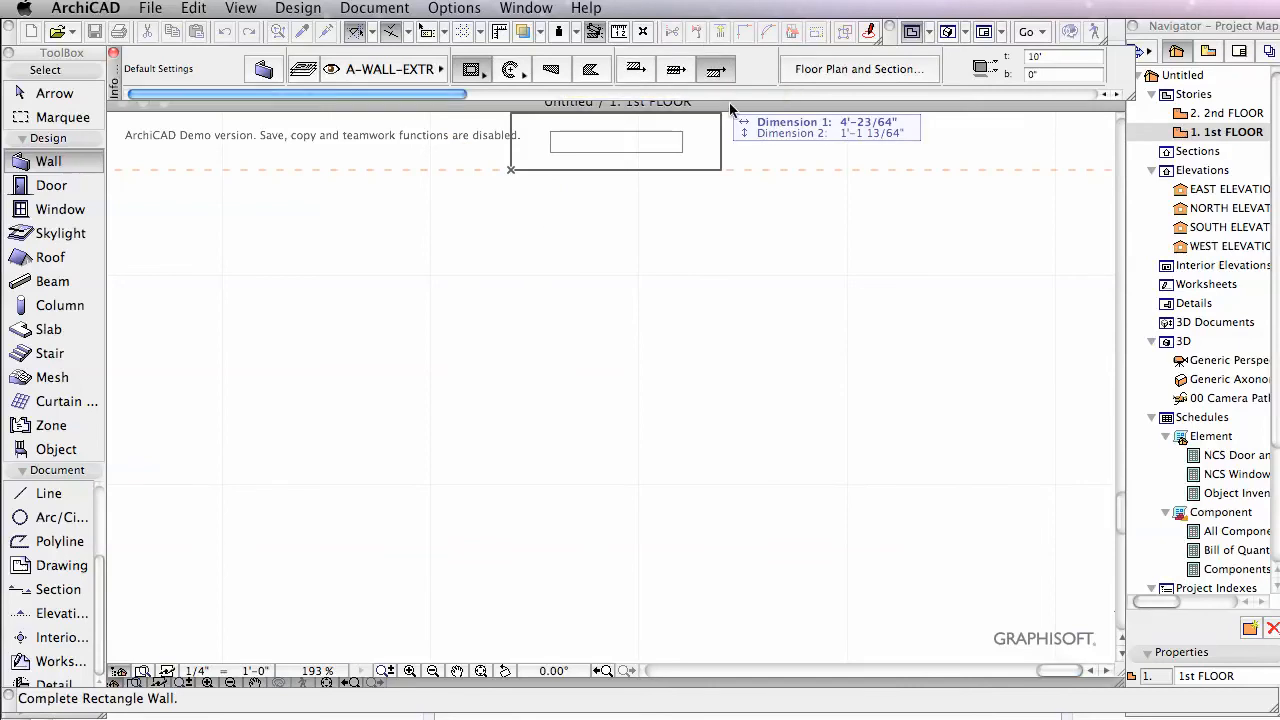
# Step: Complete the second rectangular wall with inside dimensions of 15' wide by 20' high
pyautogui.scroll(-10, 734, 309)
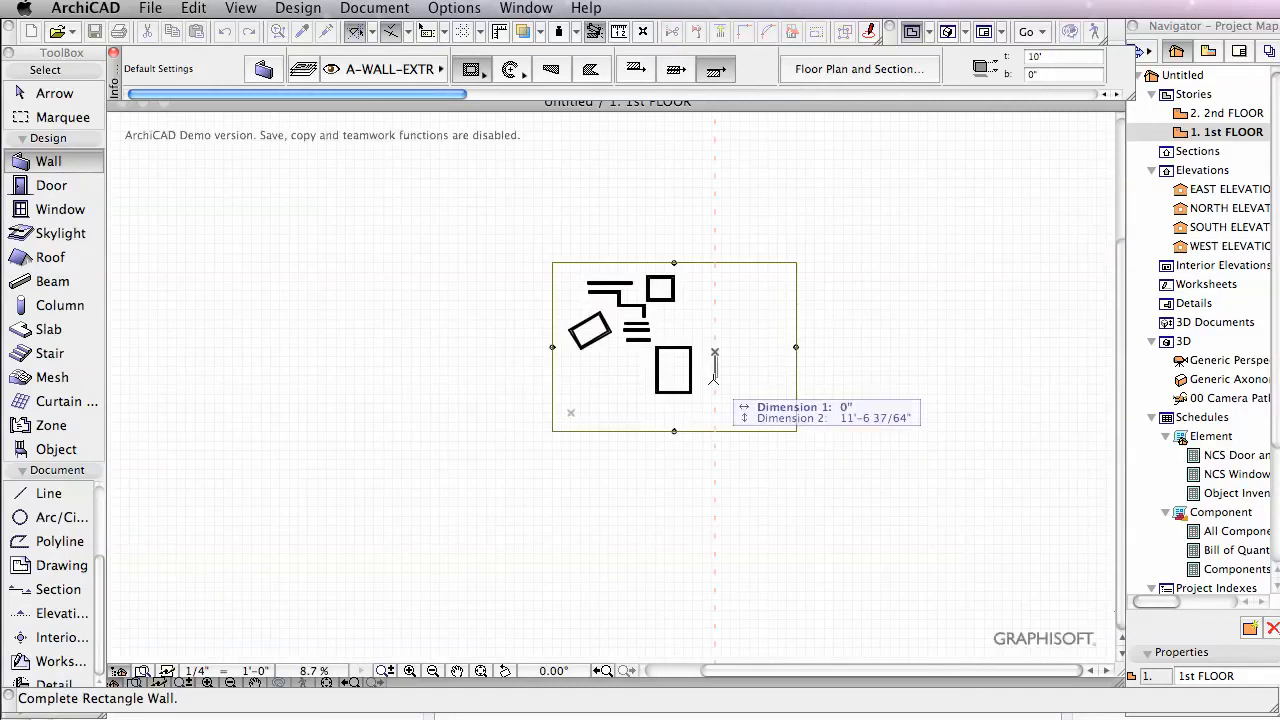
pyautogui.scroll(12, 714, 372)
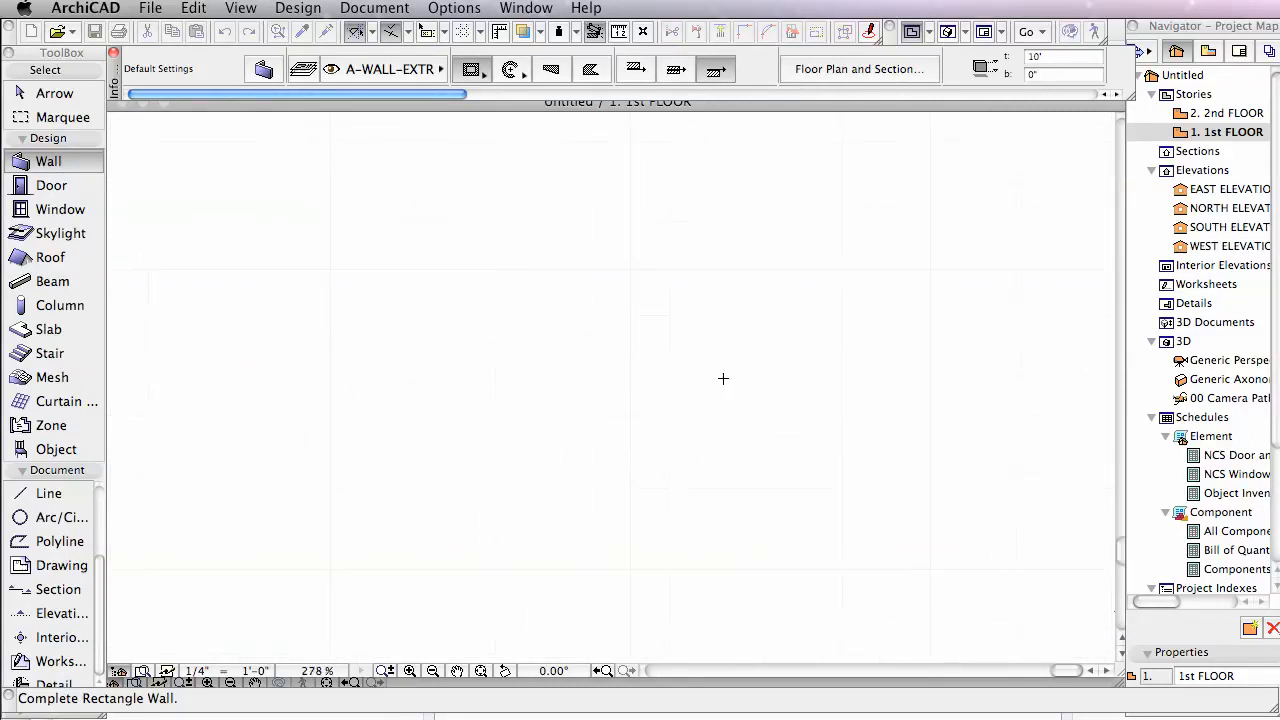
pyautogui.scroll(-6, 777, 429)
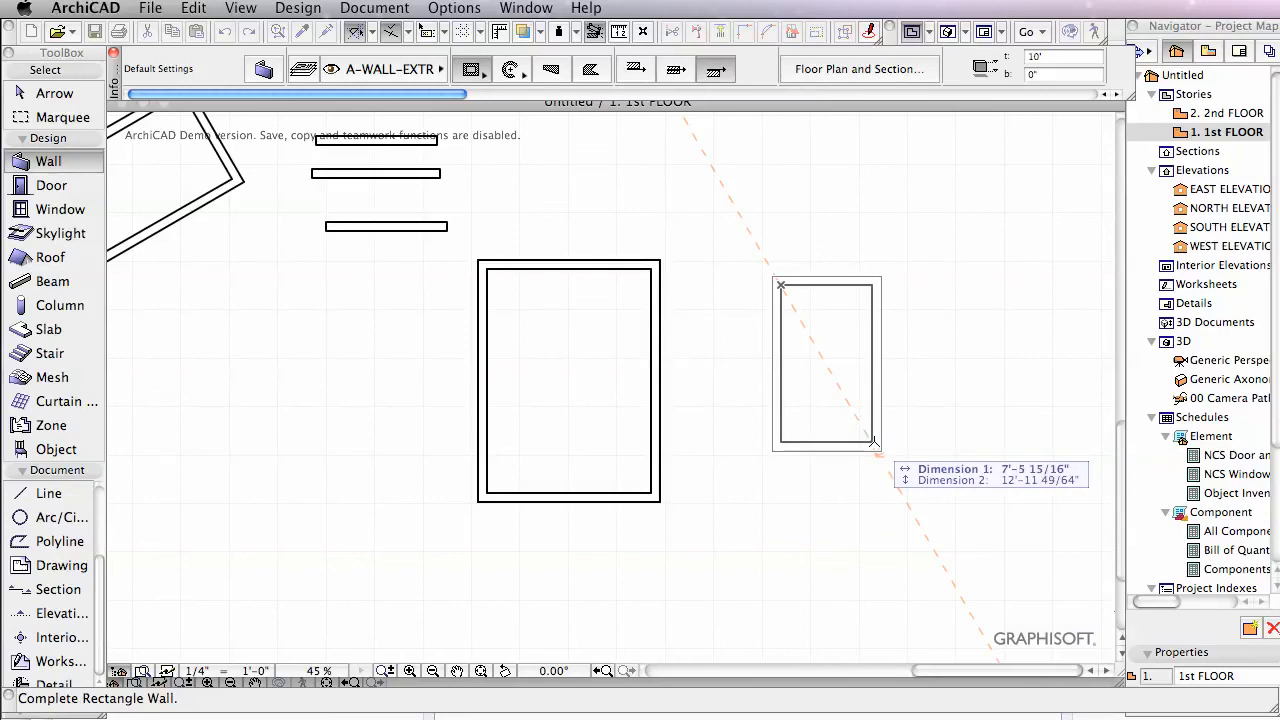
pyautogui.write('15')
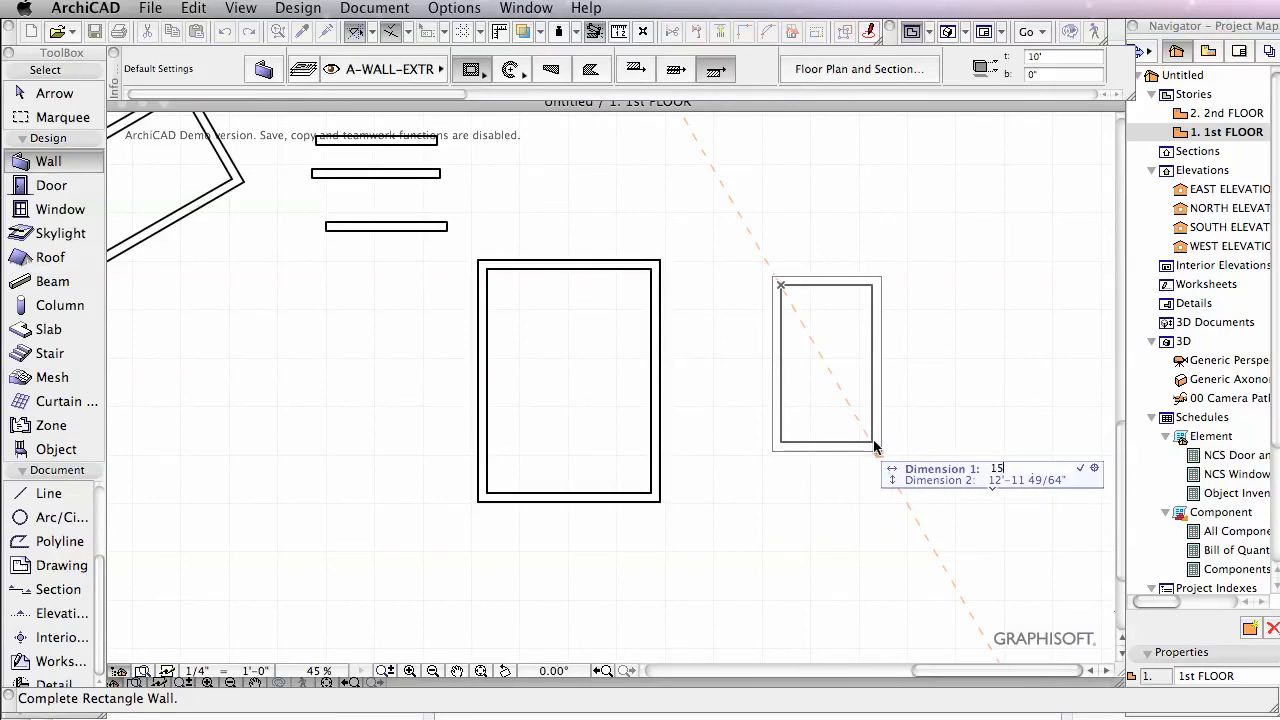
pyautogui.press('Tab')
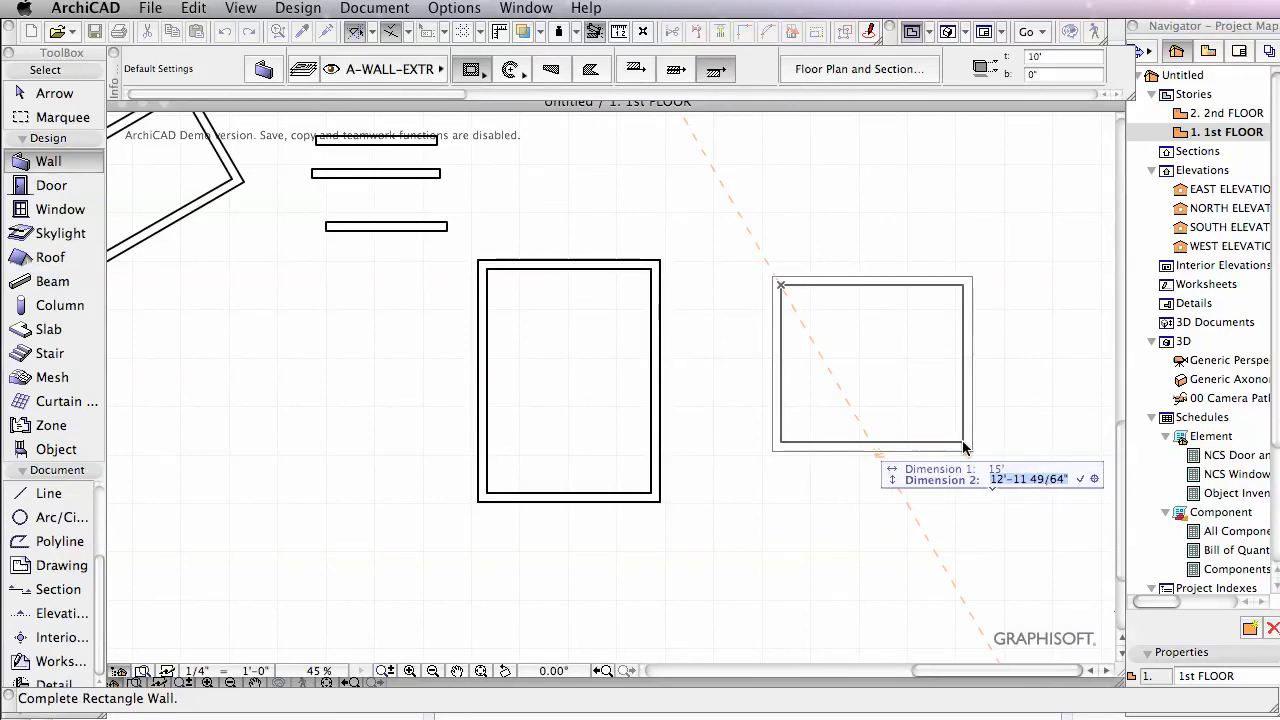
pyautogui.write('20')
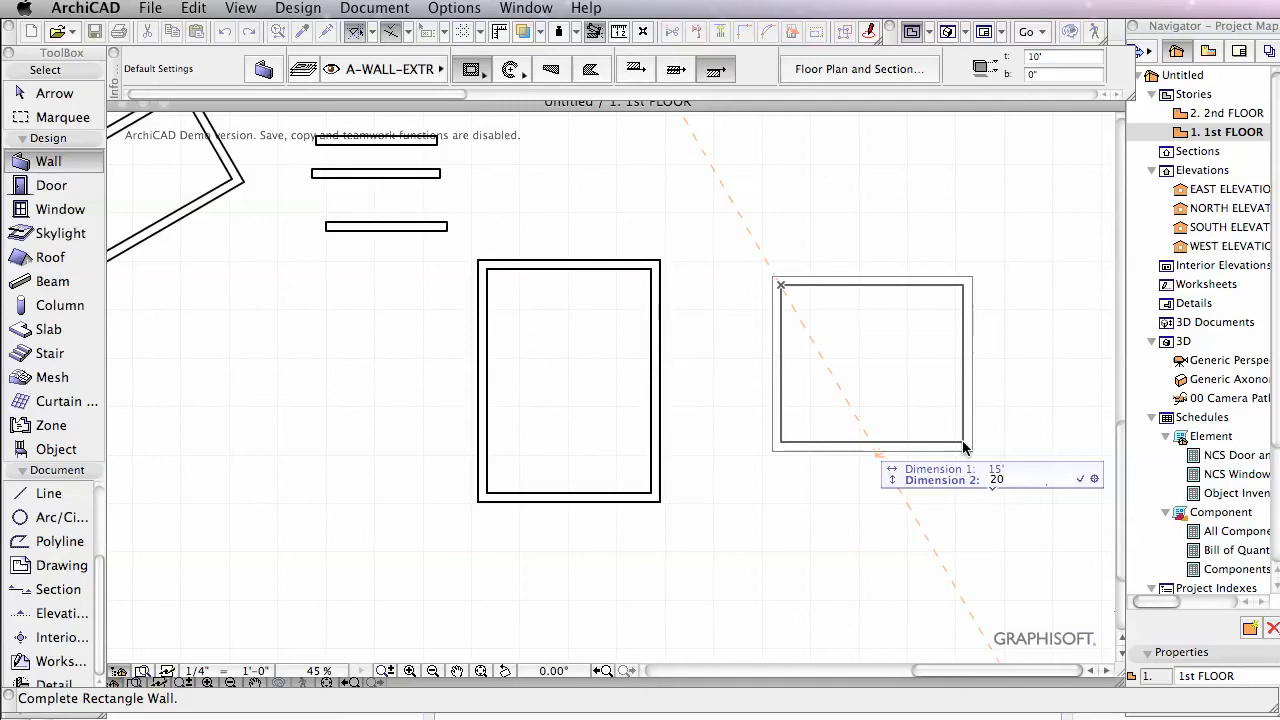
pyautogui.press('Return')
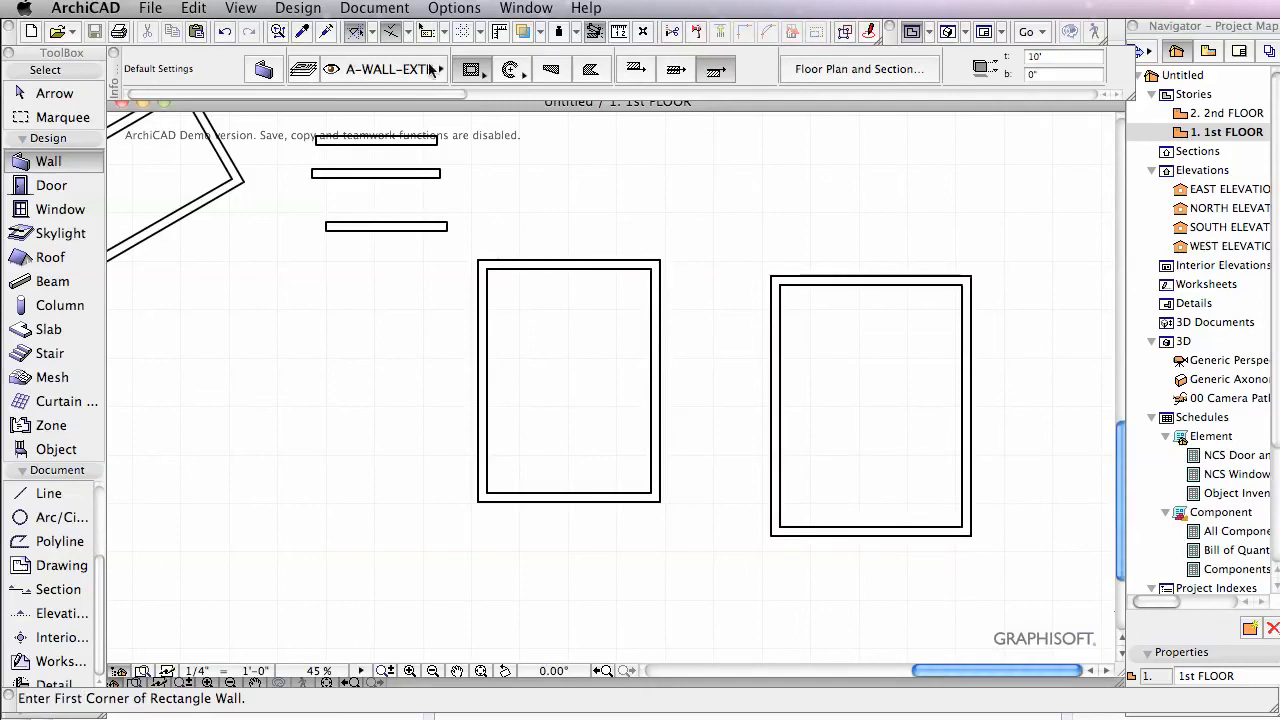
# Step: Measure the inside width and inside height of the second rectangular wall from its upper-left inner corner
pyautogui.click(619, 32)
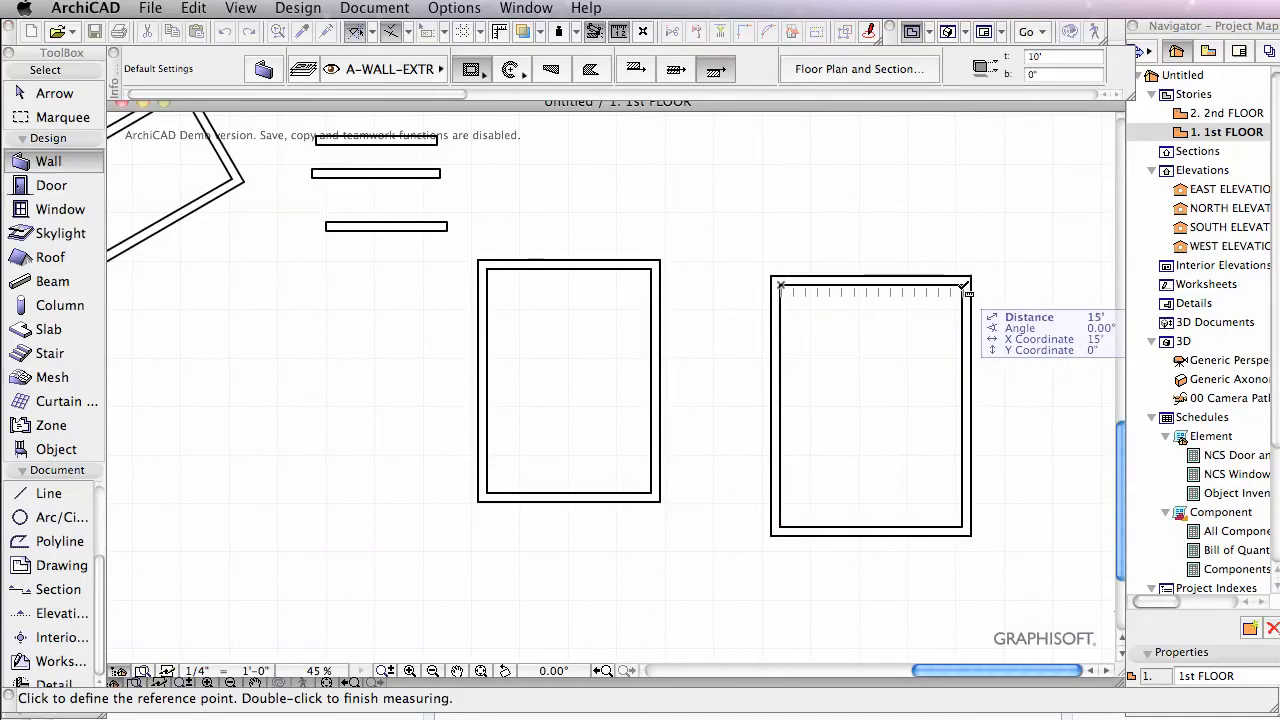
pyautogui.click(780, 285)
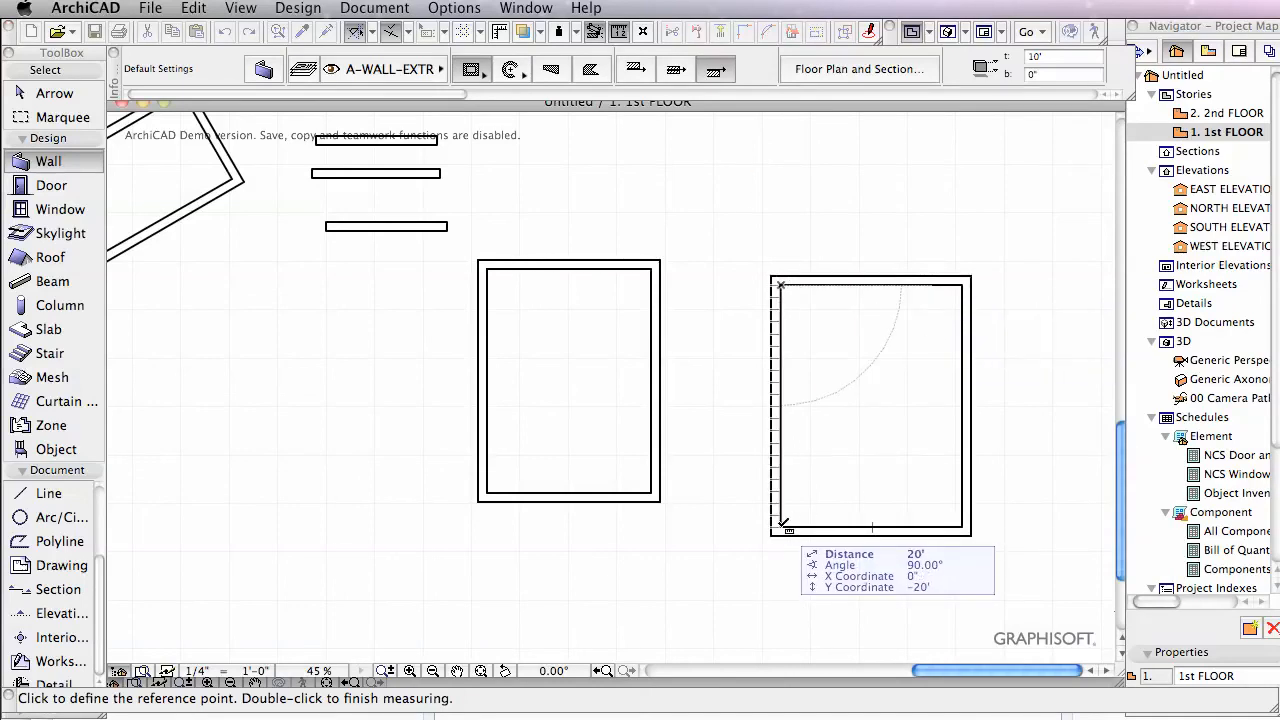
pyautogui.doubleClick(782, 523)
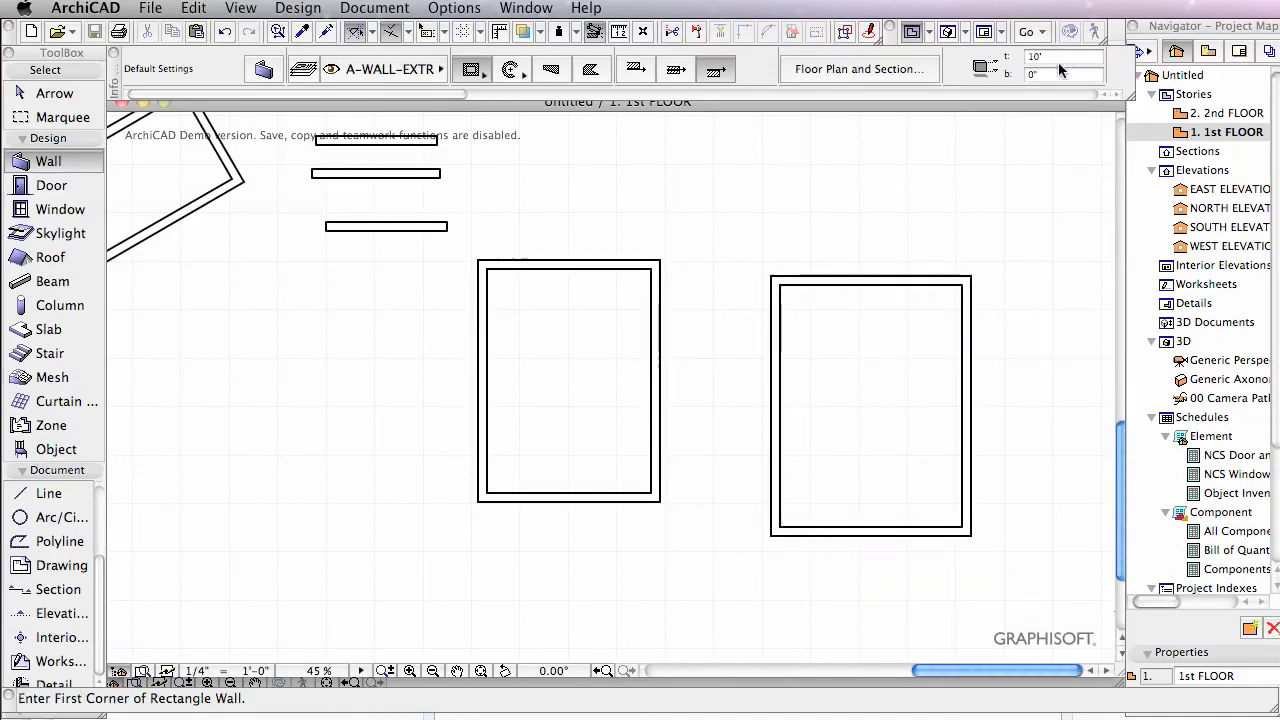
# Step: Check the wall thickness in the default wall settings
pyautogui.click(421, 95)
pyautogui.moveTo(421, 95); pyautogui.dragTo(541, 95)
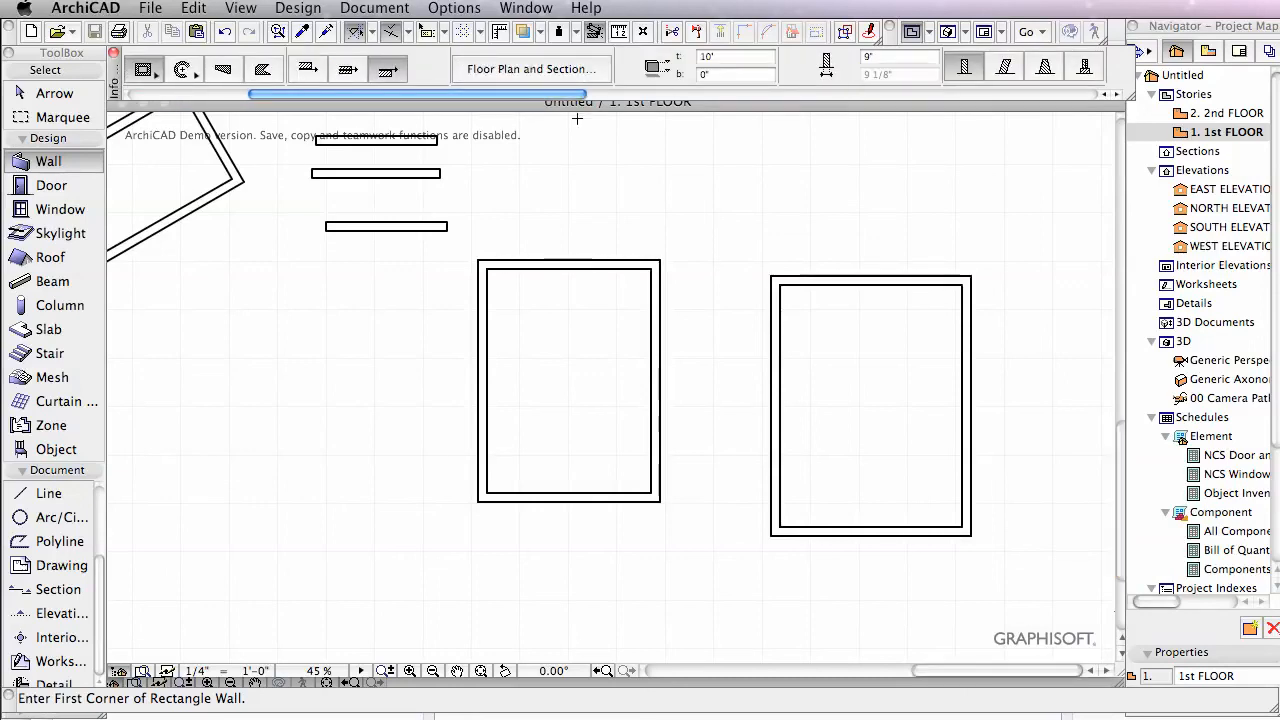
pyautogui.moveTo(559, 96); pyautogui.dragTo(455, 97)
# Step: Measure the second rectangular wall's outside dimensions, starting from its upper-left outer corner
pyautogui.scroll(5, 835, 295)
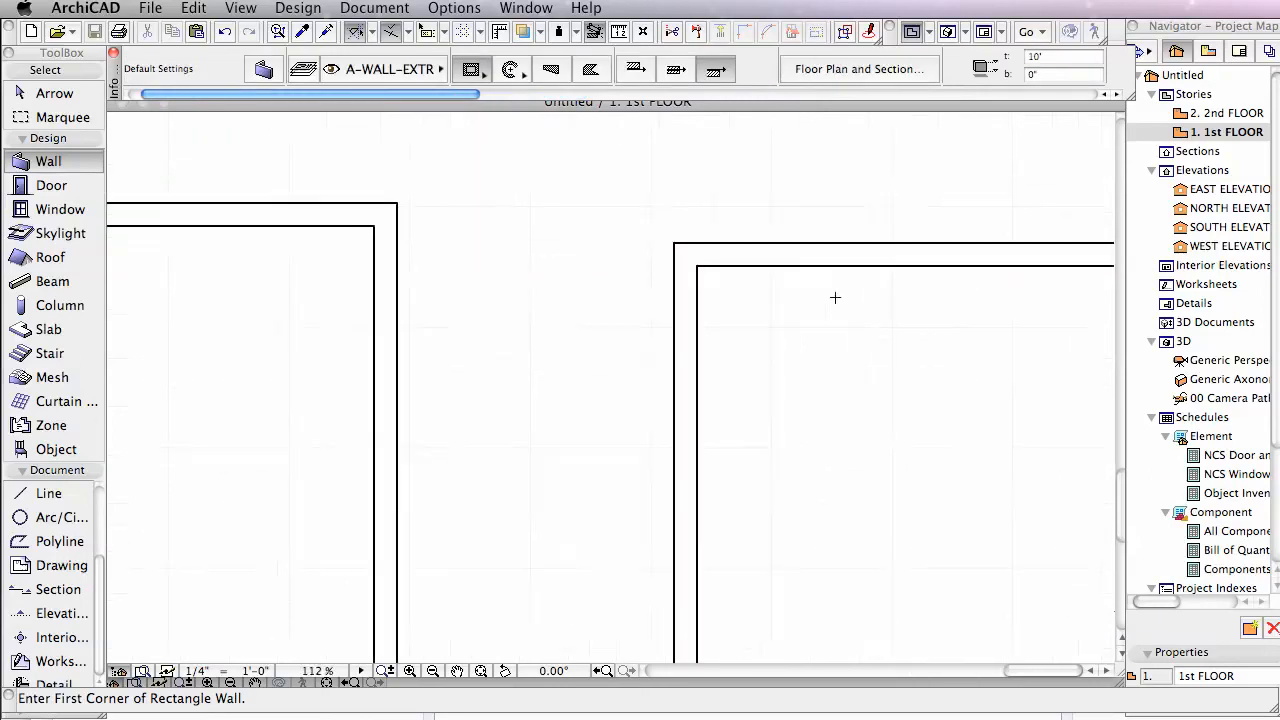
pyautogui.moveTo(1026, 183); pyautogui.dragTo(823, 200, button='middle')
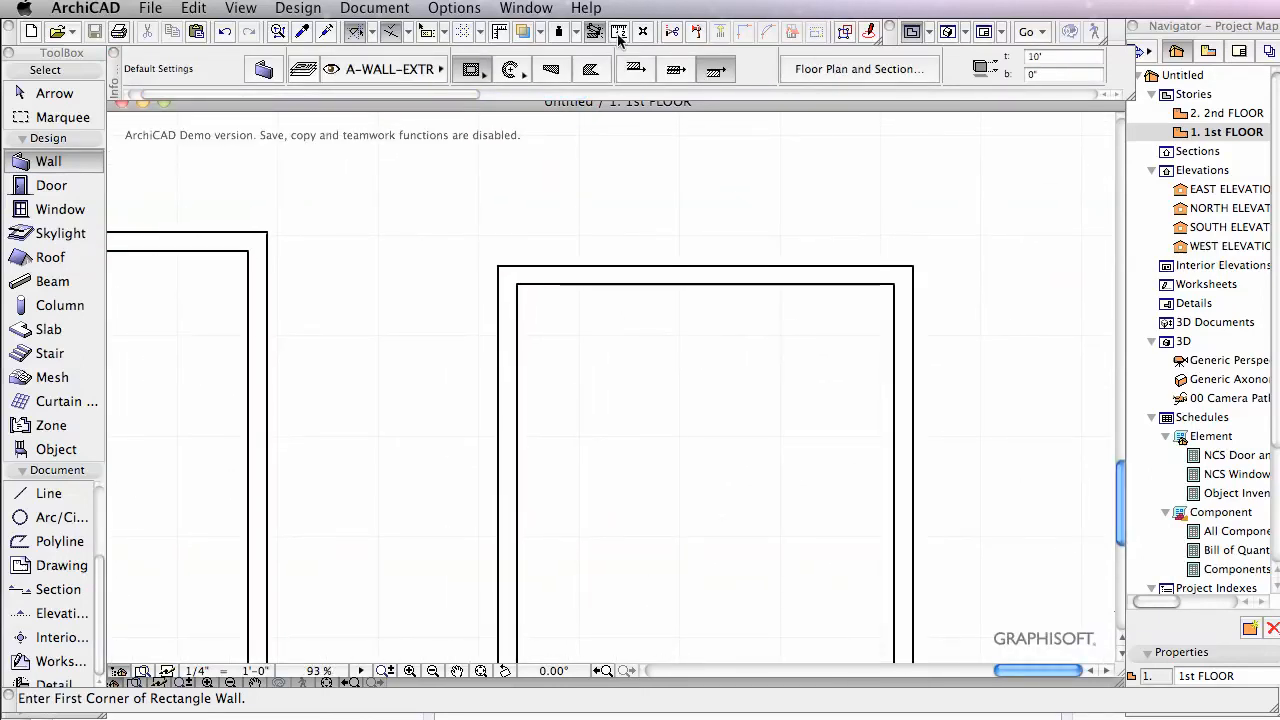
pyautogui.click(619, 33)
pyautogui.click(499, 266)
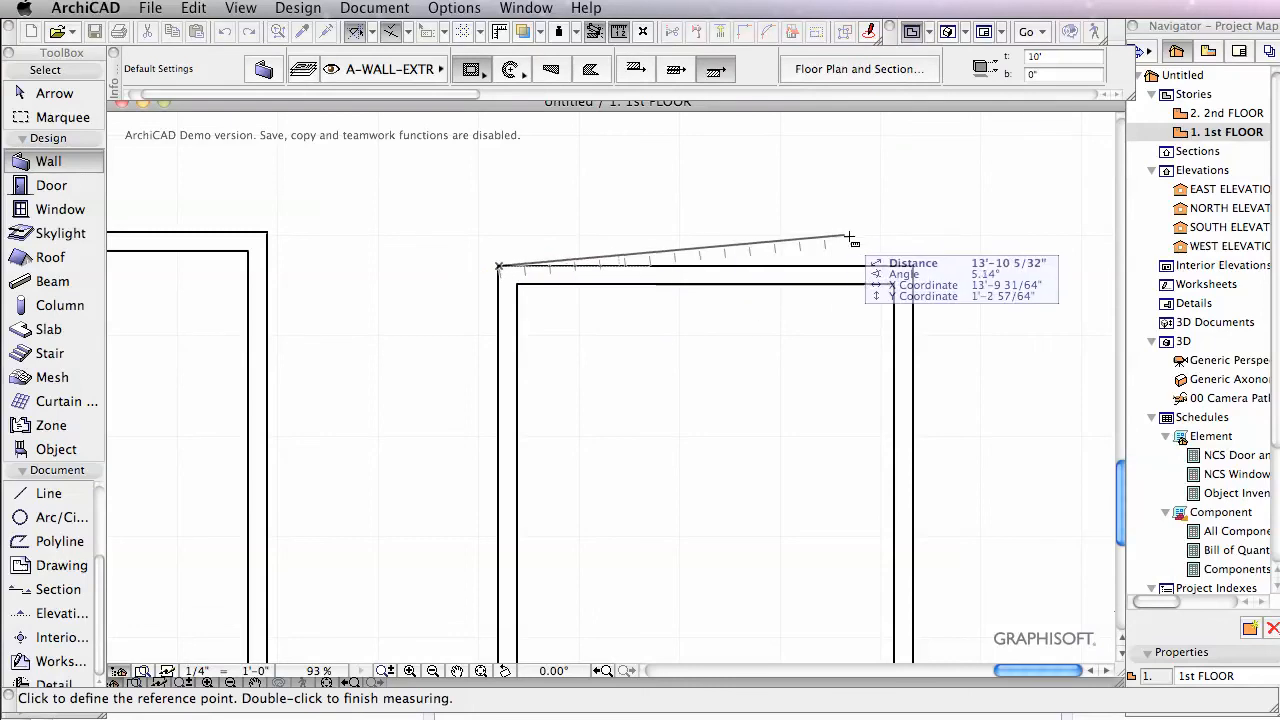
pyautogui.moveTo(643, 452); pyautogui.dragTo(628, 123, button='middle')
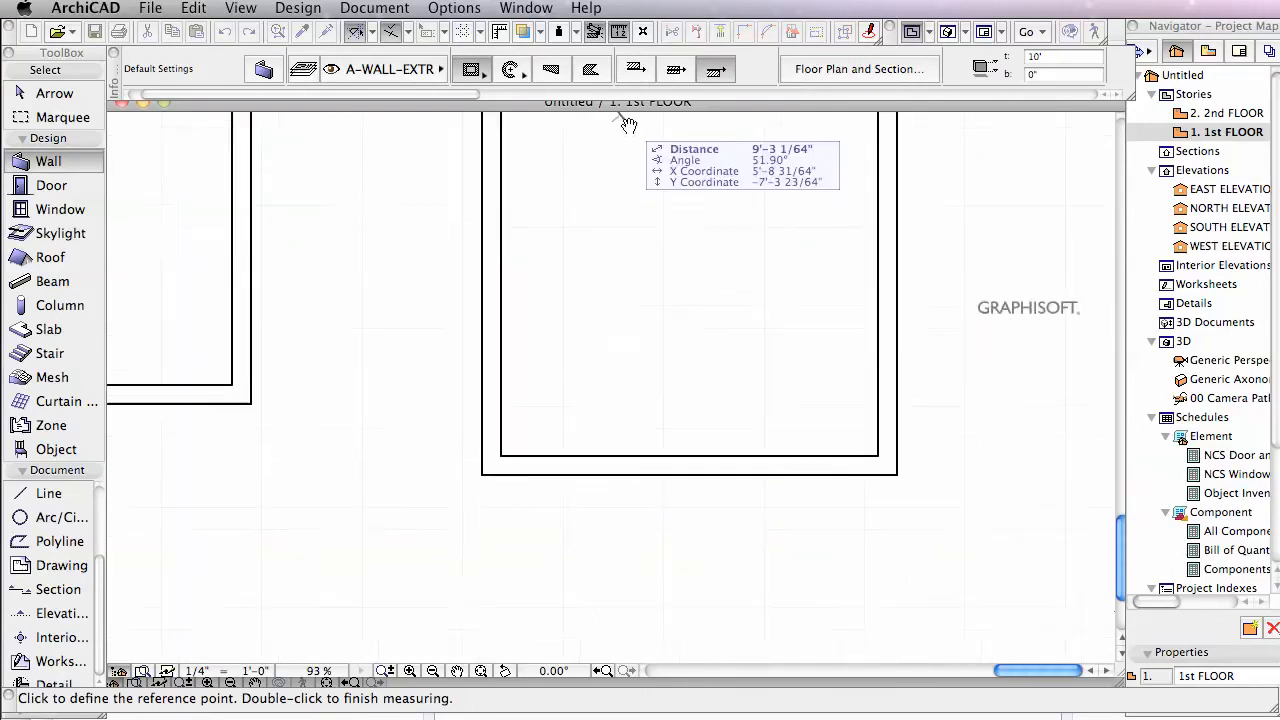